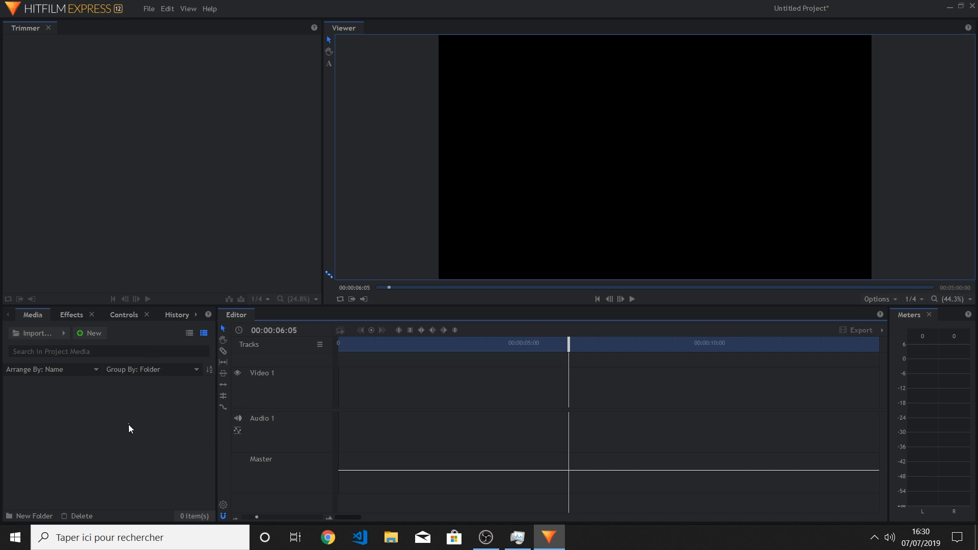
Step: Import the Counter-Strike Global Offensive gameplay MP4 and Stomp Logo(full).wav from the encours folder into the project media
{"action": "double_click", "coordinate": [125, 408]}
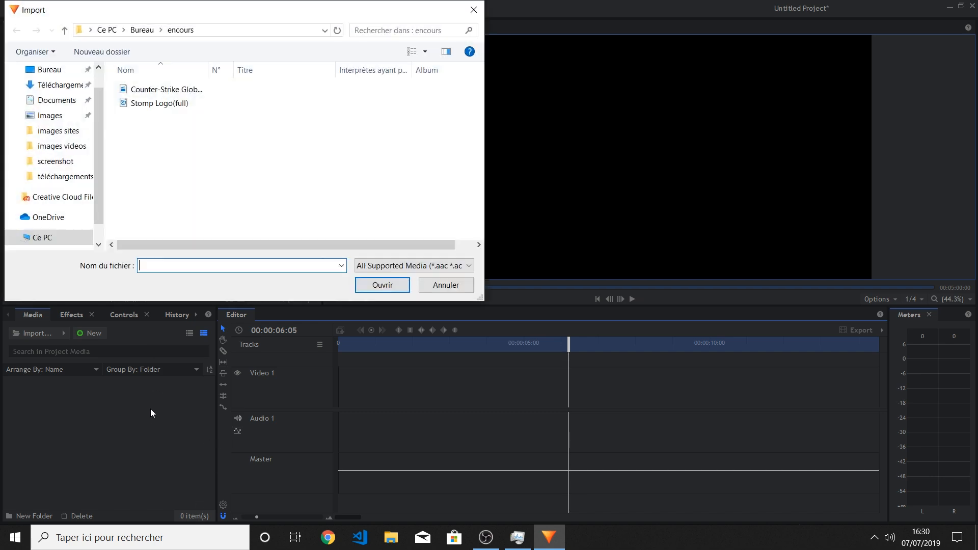
{"action": "left_click_drag", "start_coordinate": [178, 161], "coordinate": [168, 96]}
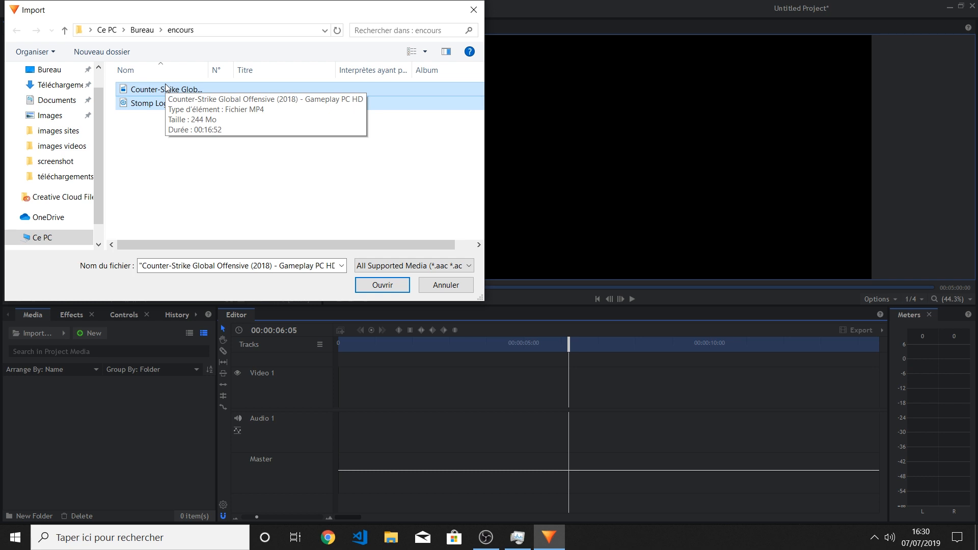
{"action": "left_click", "coordinate": [379, 289]}
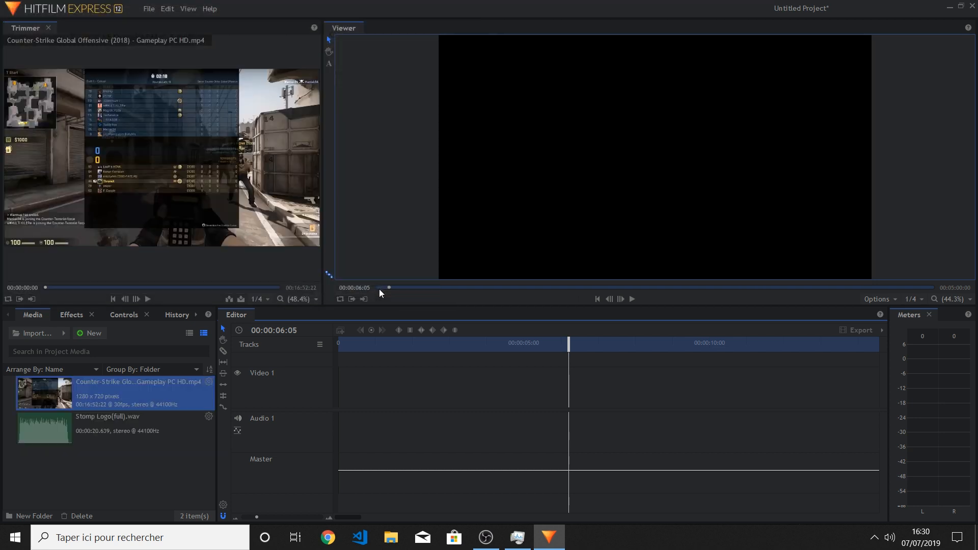
Step: Place the gameplay clip at the start of Video 1 and match the sequence settings to it
{"action": "left_click_drag", "start_coordinate": [112, 395], "coordinate": [340, 390]}
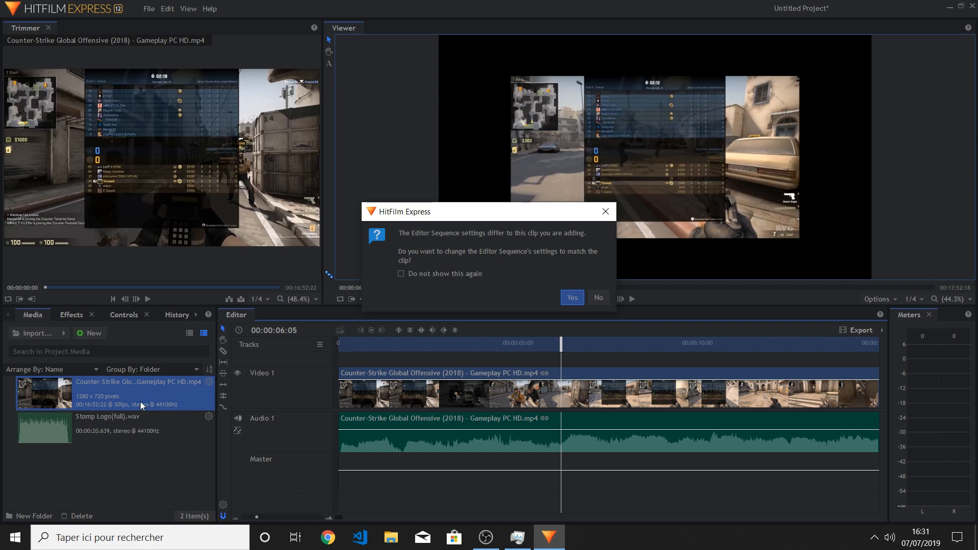
{"action": "left_click", "coordinate": [573, 298]}
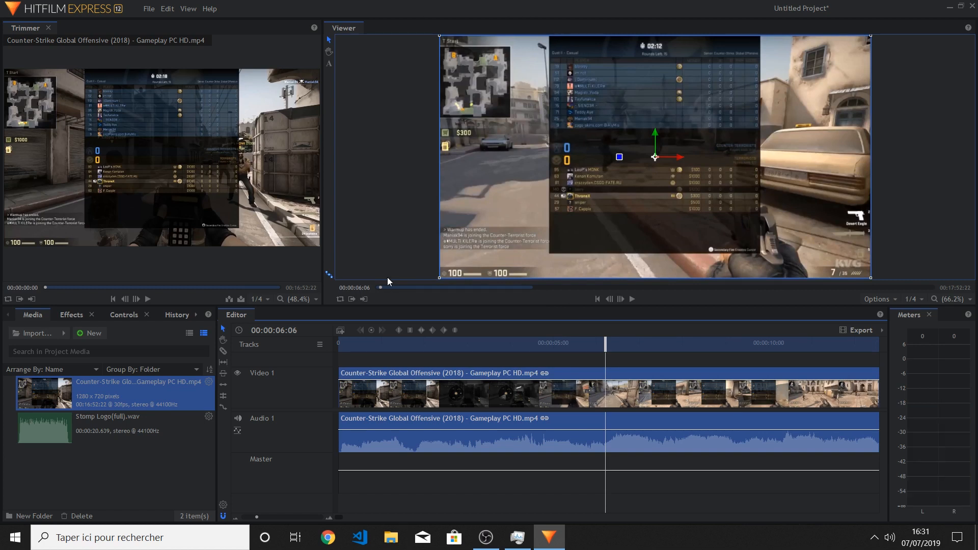
Step: Unlink the gameplay clip's audio from its video and delete the audio from Audio 1
{"action": "mouse_move", "coordinate": [382, 285]}
{"action": "right_click", "coordinate": [412, 431]}
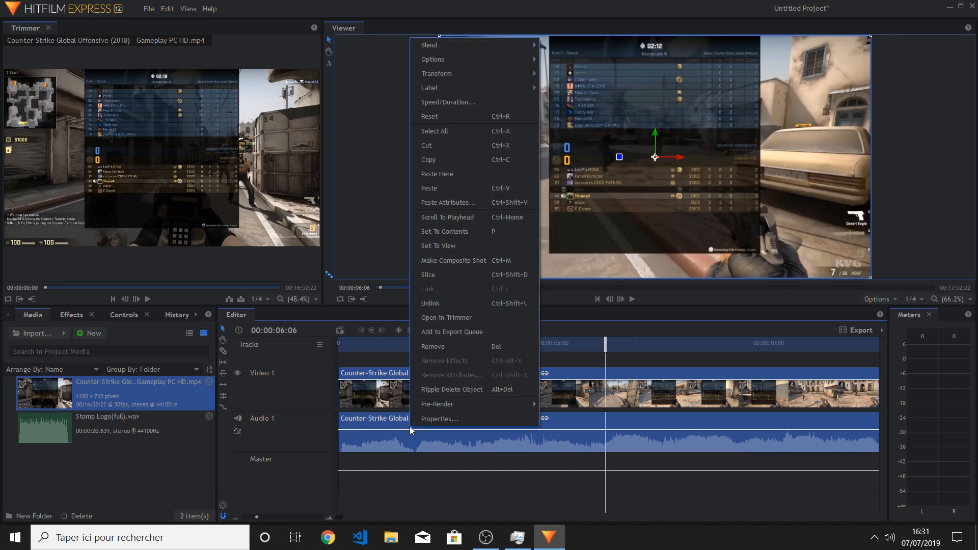
{"action": "left_click", "coordinate": [426, 303]}
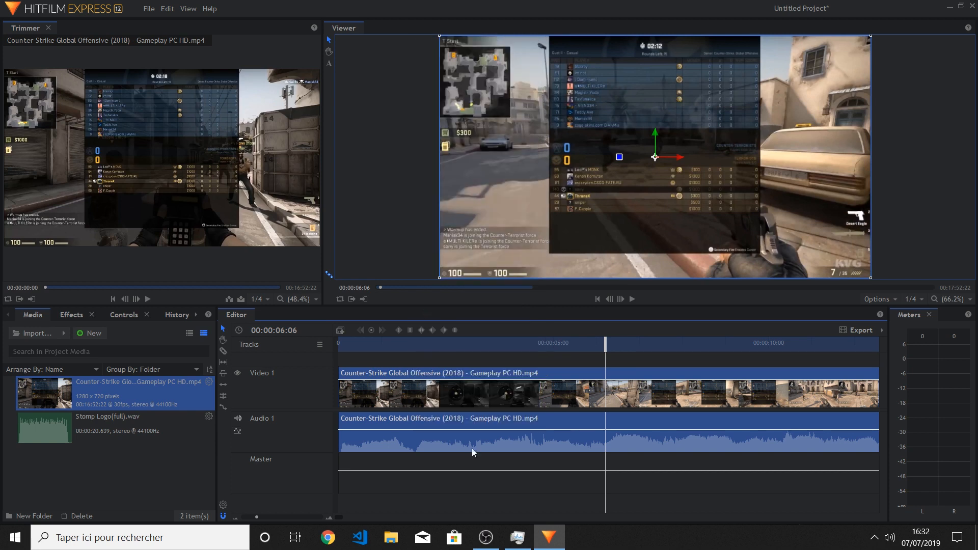
{"action": "left_click", "coordinate": [467, 423]}
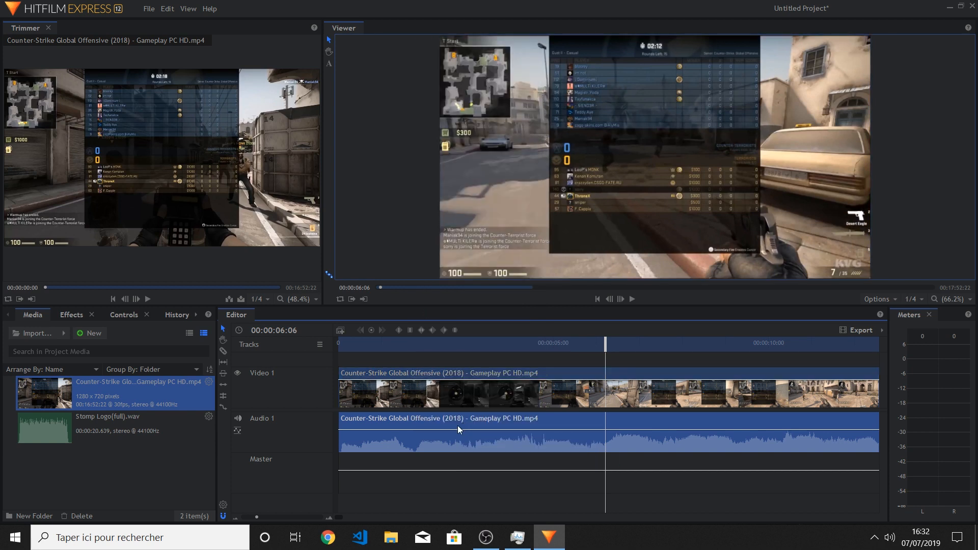
{"action": "key", "text": "Delete"}
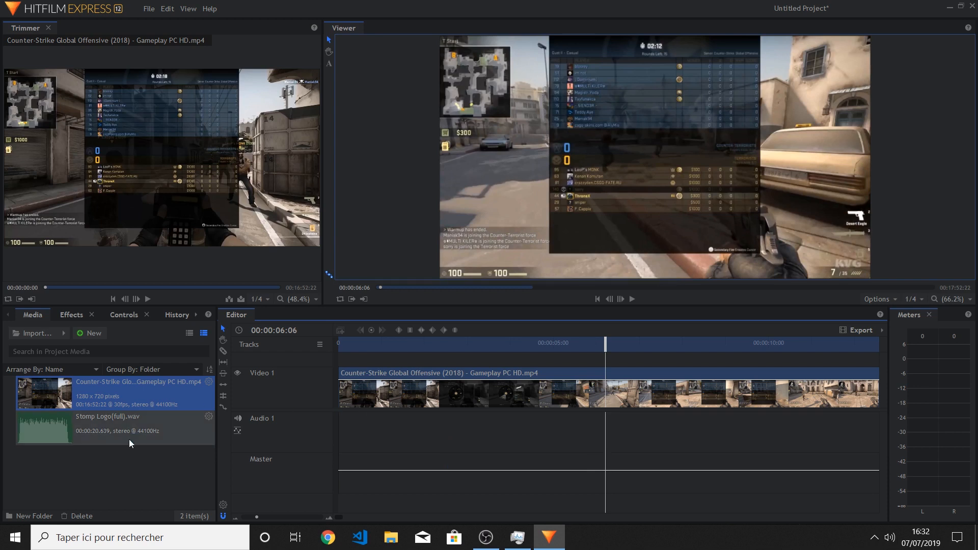
Step: Place Stomp Logo(full).wav at the start of Audio 1 and play the sequence's opening with the music
{"action": "left_click_drag", "start_coordinate": [87, 439], "coordinate": [338, 429]}
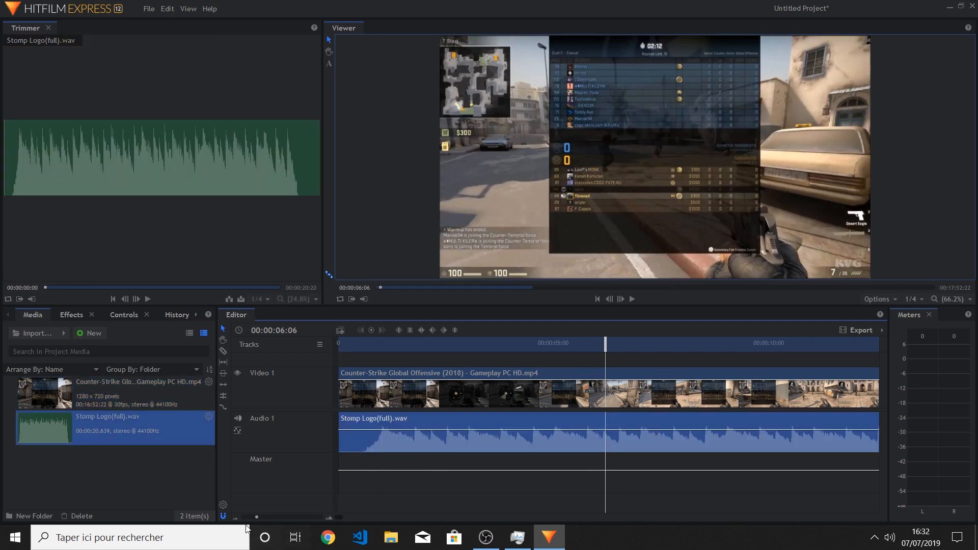
{"action": "left_click", "coordinate": [259, 515]}
{"action": "left_click_drag", "start_coordinate": [602, 345], "coordinate": [350, 362]}
{"action": "key", "text": "space"}
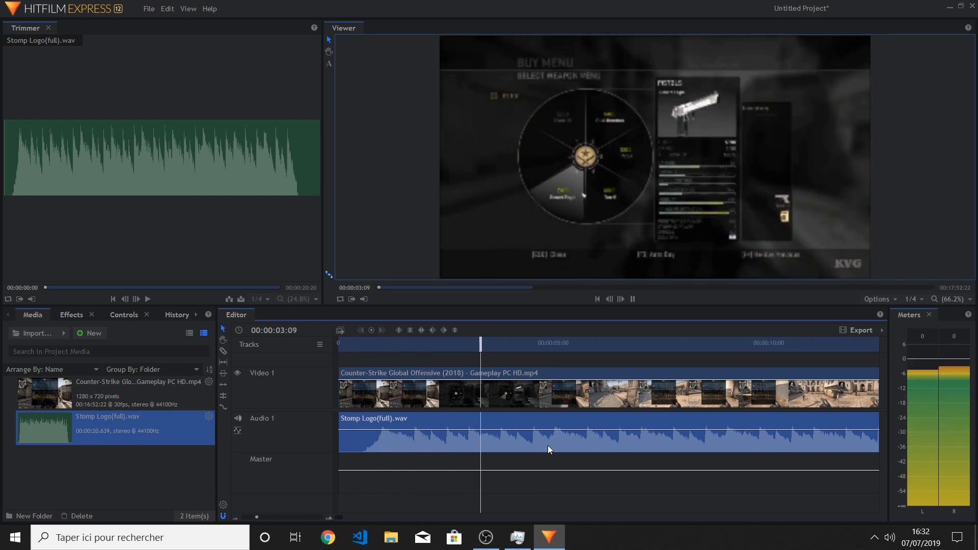
{"action": "key", "text": "space"}
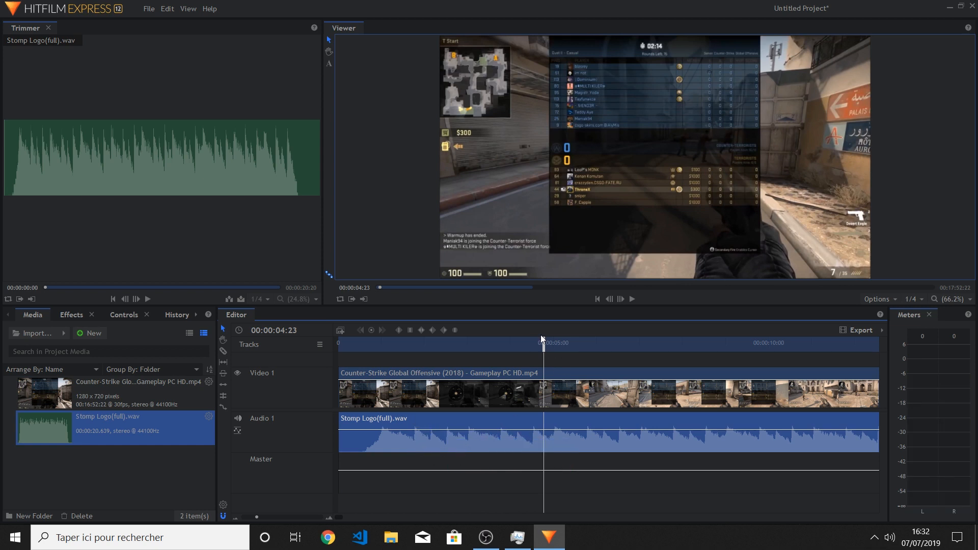
{"action": "left_click_drag", "start_coordinate": [544, 340], "coordinate": [335, 373]}
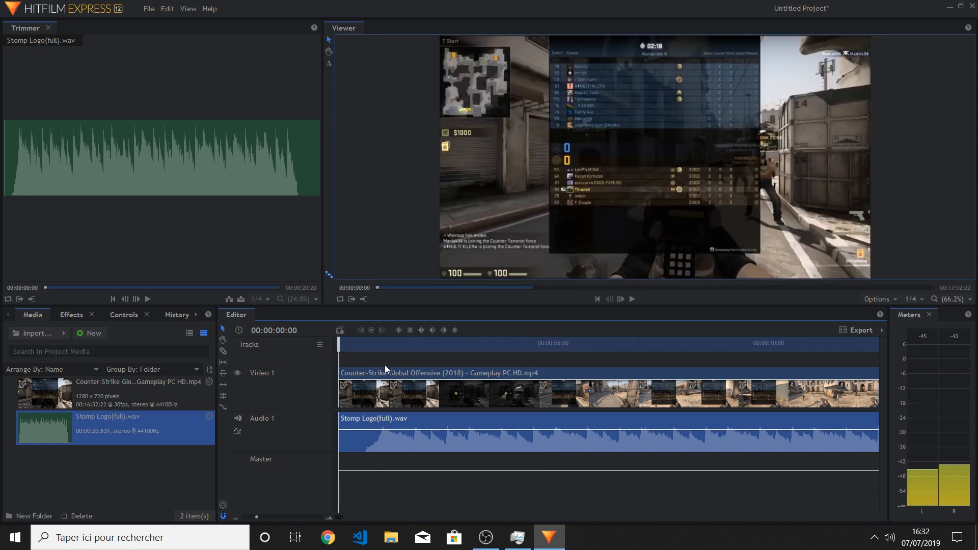
{"action": "key", "text": "space"}
{"action": "key", "text": "space"}
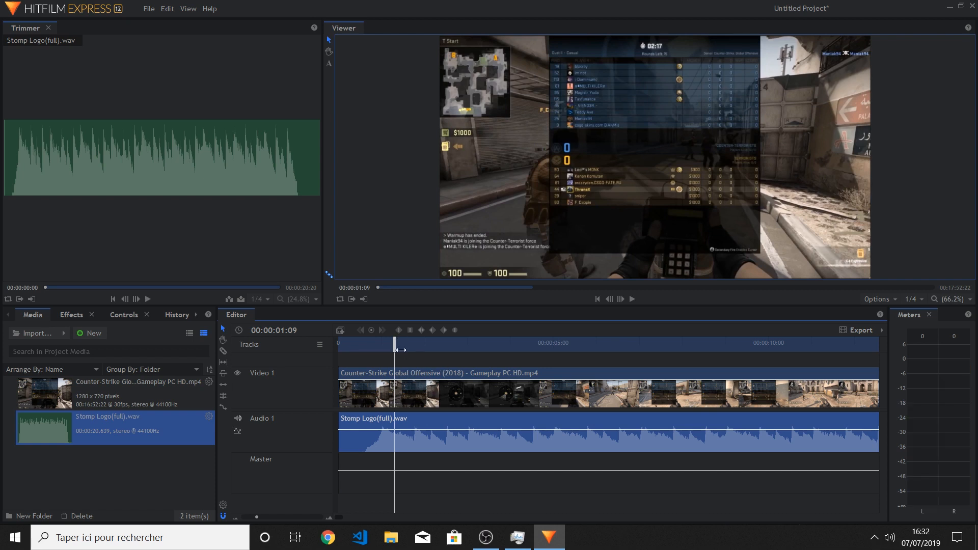
Step: Slice the gameplay clip at 00:00:20:17 and delete the part before the cut
{"action": "left_click_drag", "start_coordinate": [395, 347], "coordinate": [745, 394]}
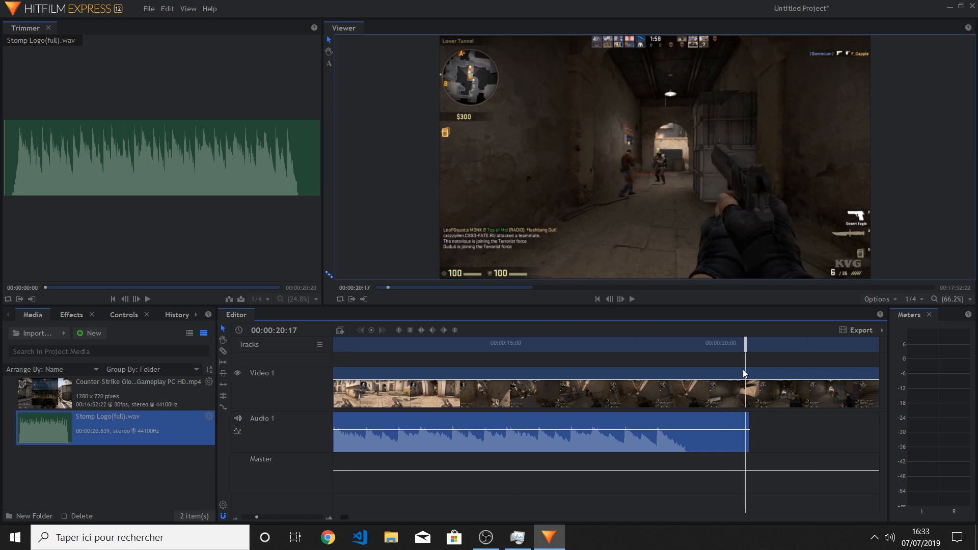
{"action": "key", "text": "c"}
{"action": "left_click", "coordinate": [747, 395]}
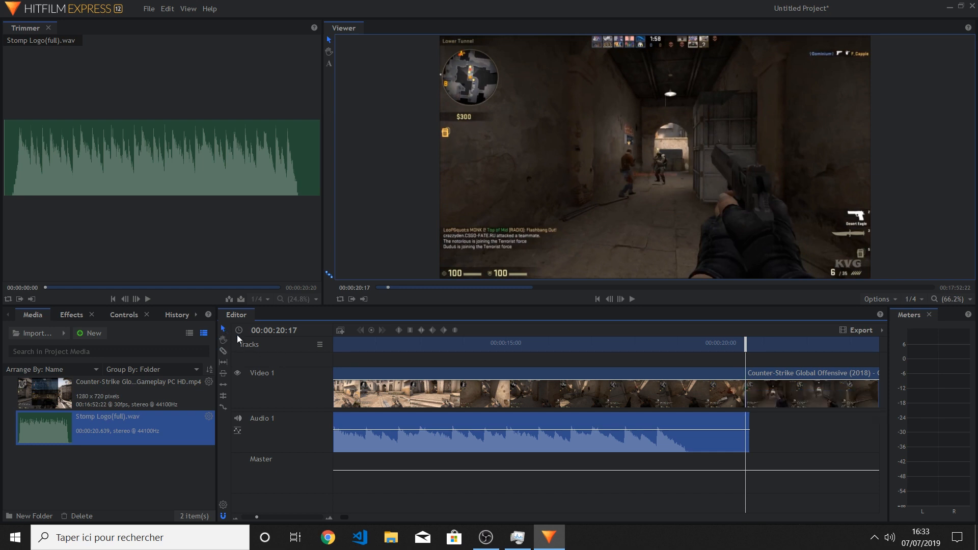
{"action": "left_click", "coordinate": [614, 394]}
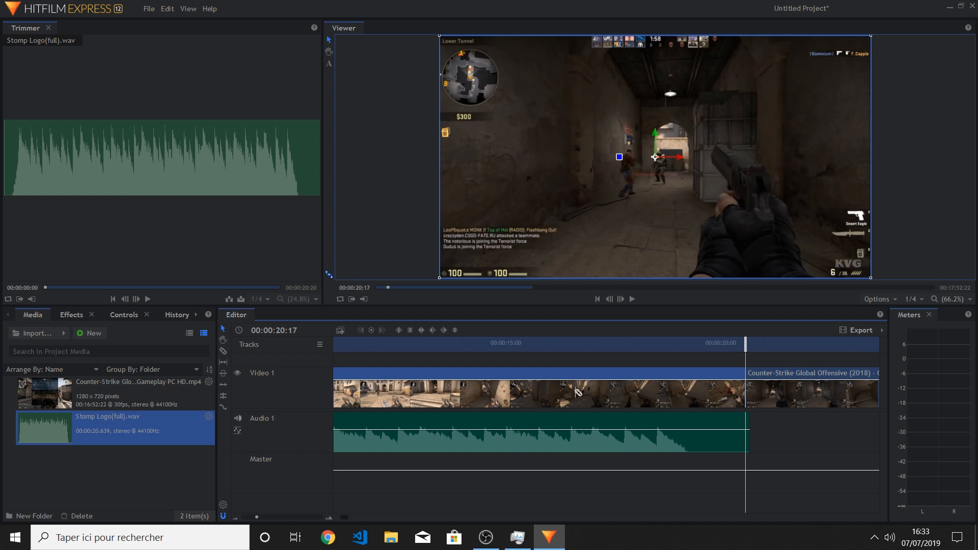
{"action": "key", "text": "Delete"}
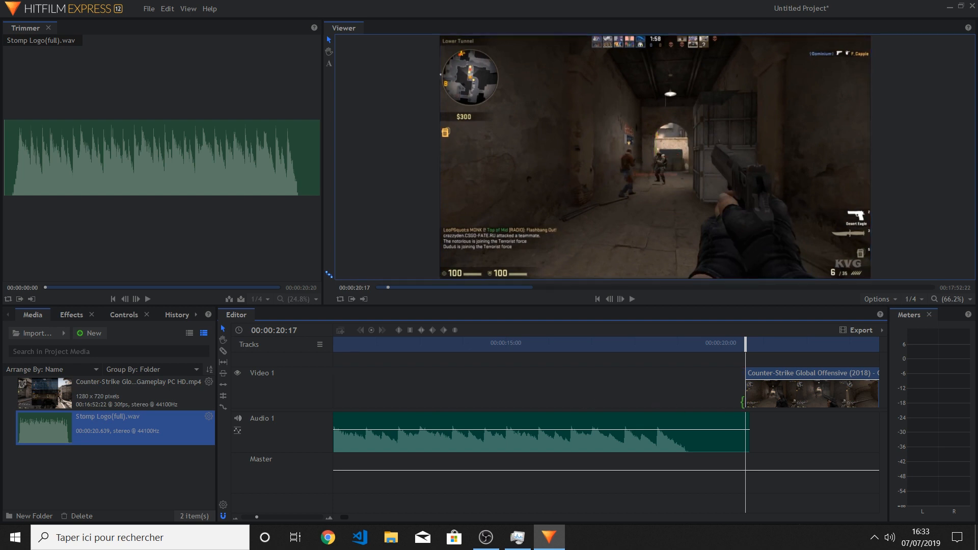
Step: Move the remaining gameplay clip to the music's first beat at about 00:00:01:00 and play back the opening
{"action": "left_click_drag", "start_coordinate": [808, 386], "coordinate": [443, 411]}
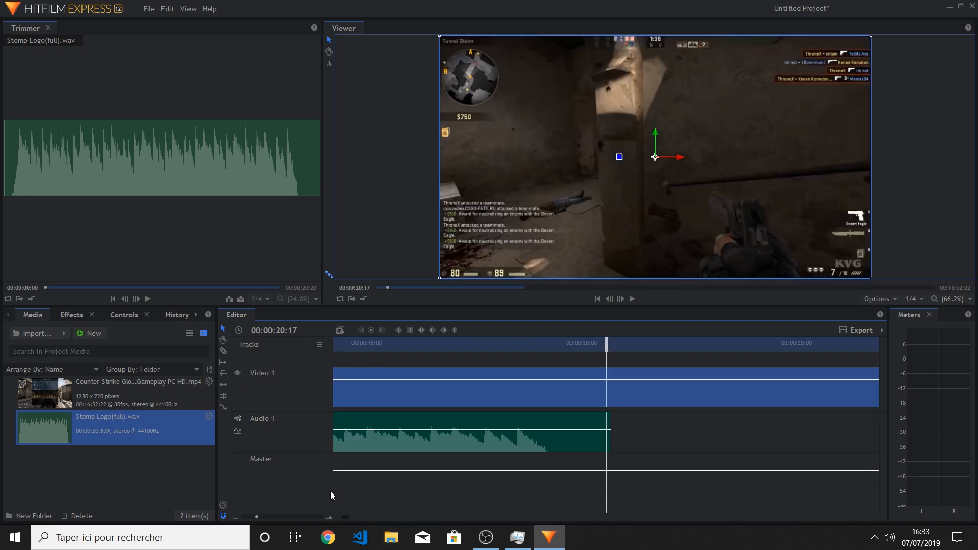
{"action": "left_click_drag", "start_coordinate": [614, 340], "coordinate": [221, 348]}
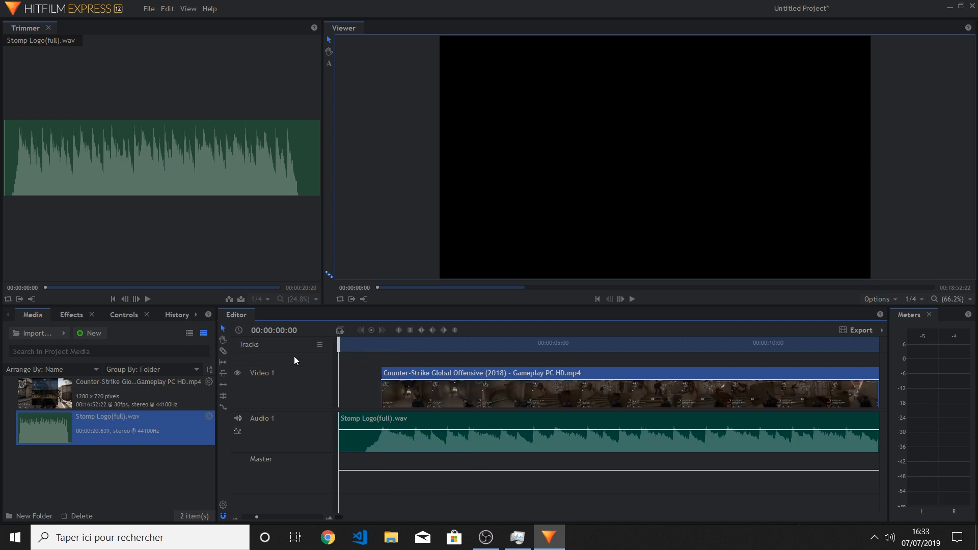
{"action": "key", "text": "space"}
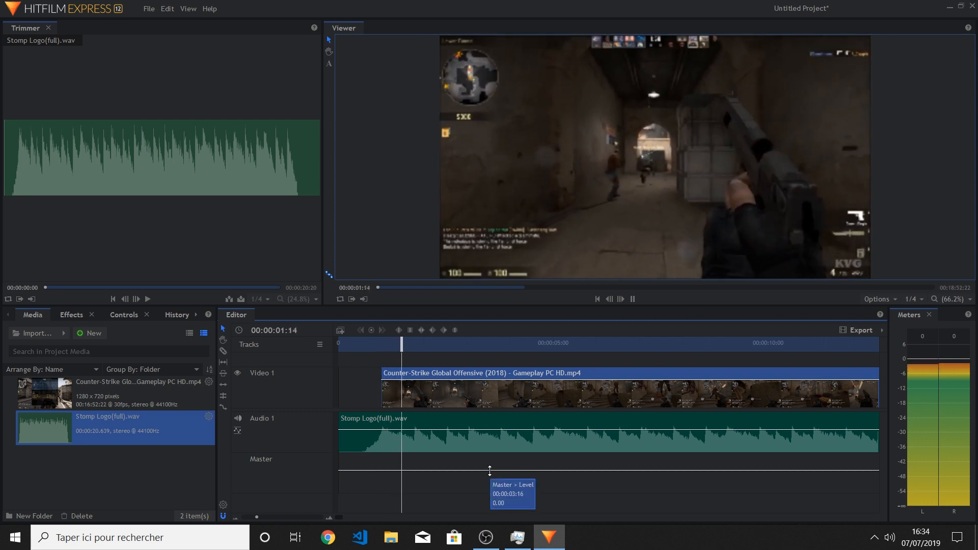
{"action": "key", "text": "space"}
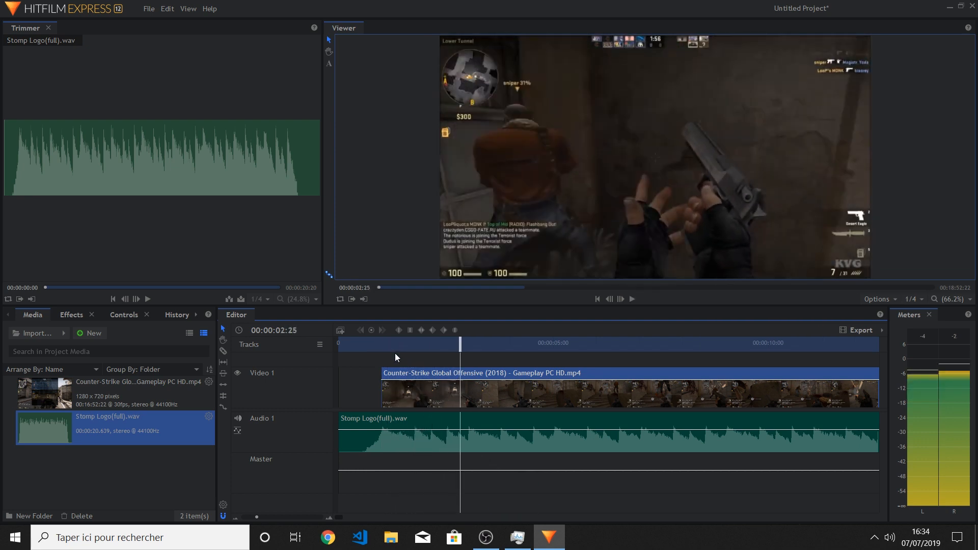
Step: Slice the gameplay clip at 00:00:01:23 and trim the start of the second segment, keeping it against the cut
{"action": "left_click", "coordinate": [395, 346]}
{"action": "left_click_drag", "start_coordinate": [395, 346], "coordinate": [415, 345]}
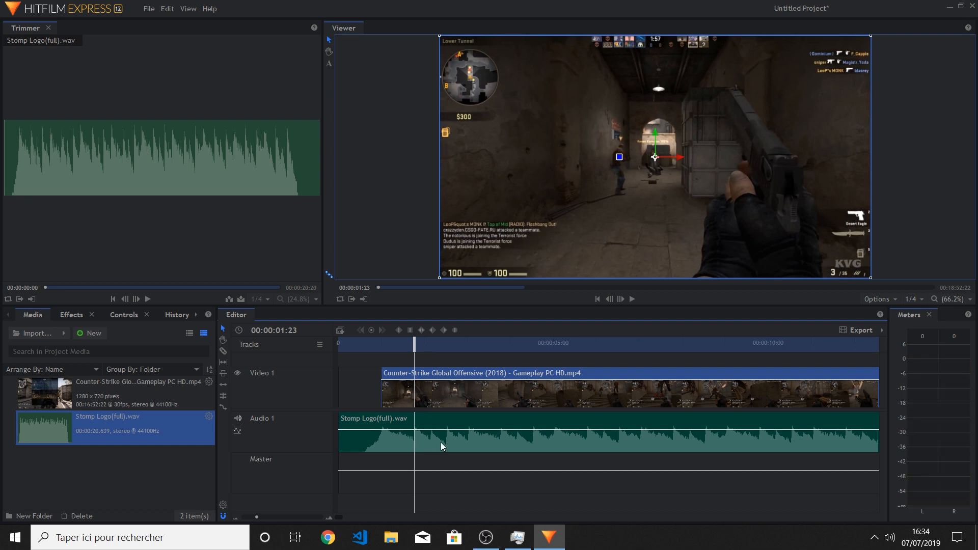
{"action": "key", "text": "c"}
{"action": "left_click", "coordinate": [416, 386]}
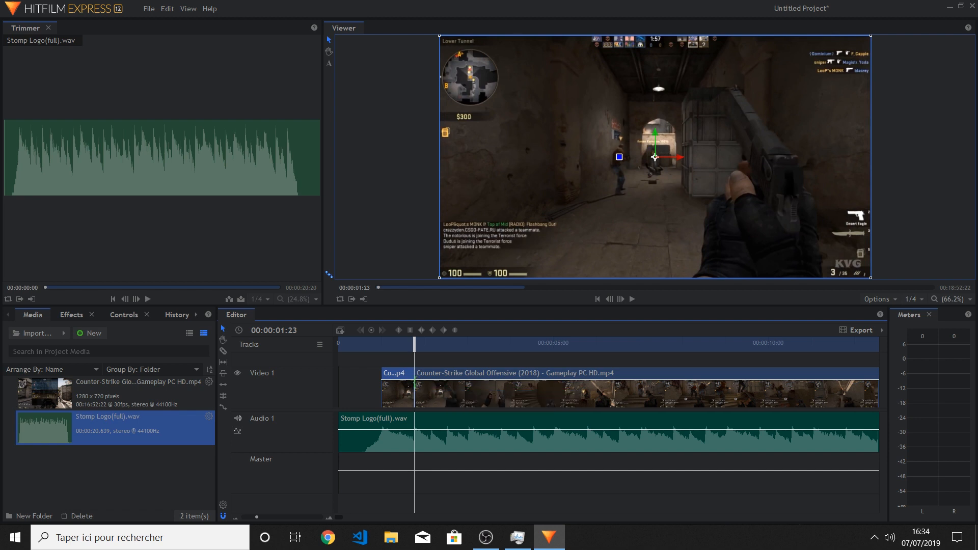
{"action": "left_click_drag", "start_coordinate": [415, 386], "coordinate": [440, 397]}
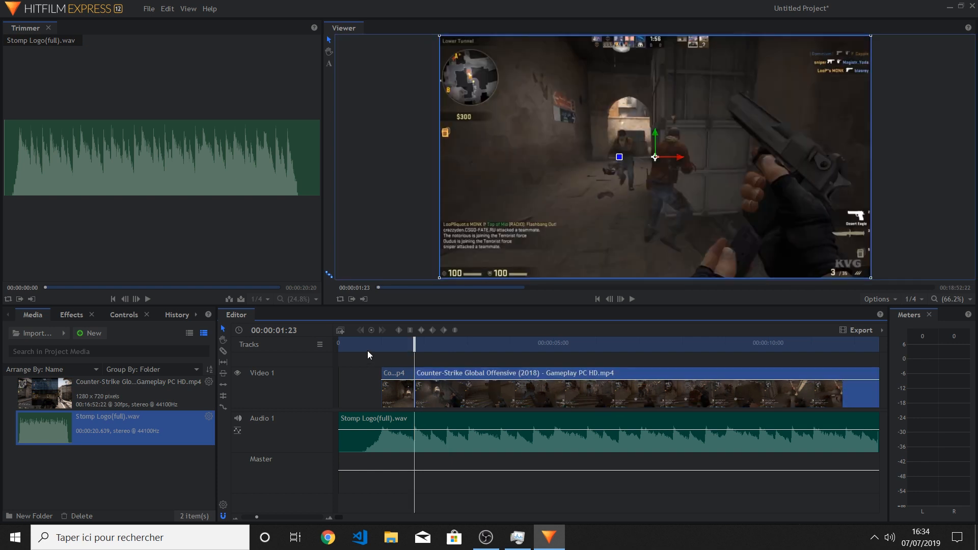
Step: Play through the first cut to find the next beat and slice the gameplay clip at 00:00:02:04
{"action": "left_click", "coordinate": [368, 350]}
{"action": "key", "text": "space"}
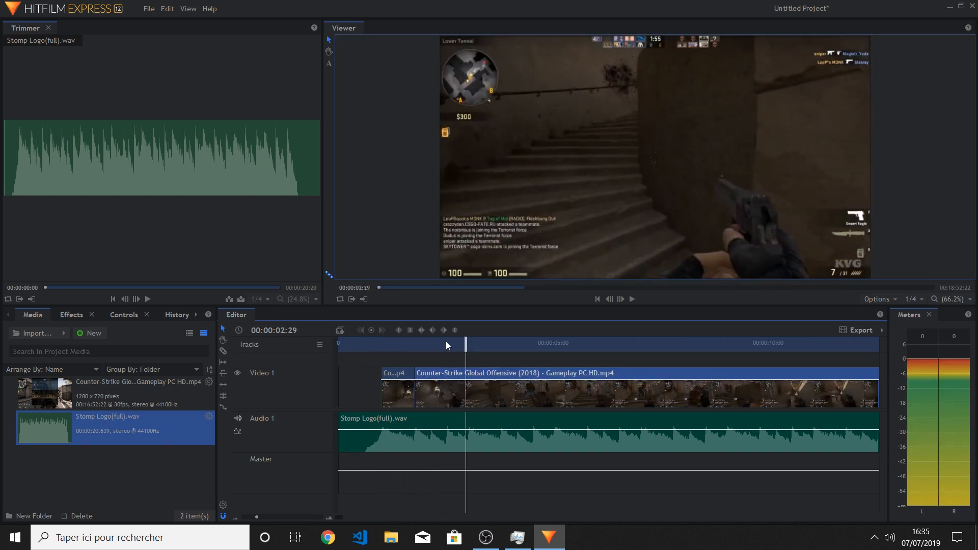
{"action": "left_click", "coordinate": [403, 346]}
{"action": "left_click", "coordinate": [384, 349]}
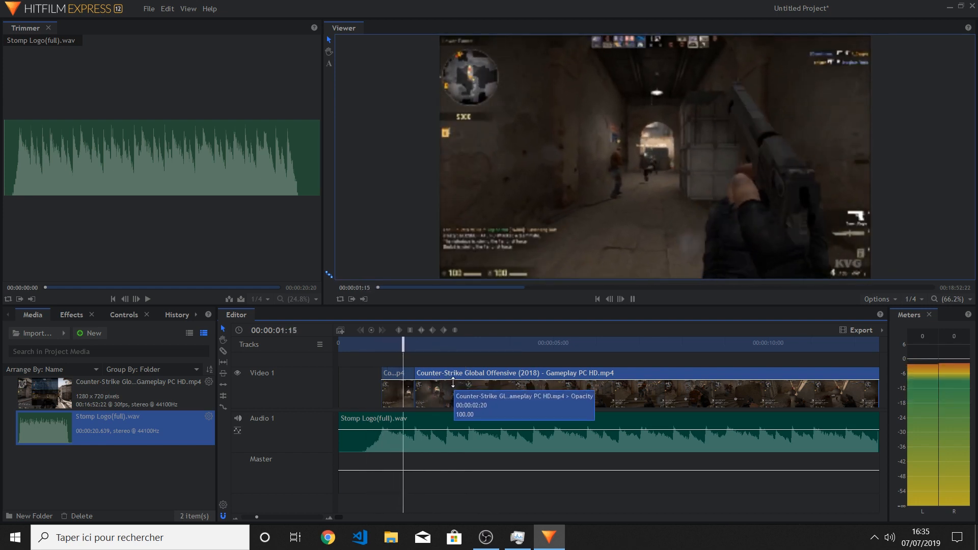
{"action": "key", "text": "space"}
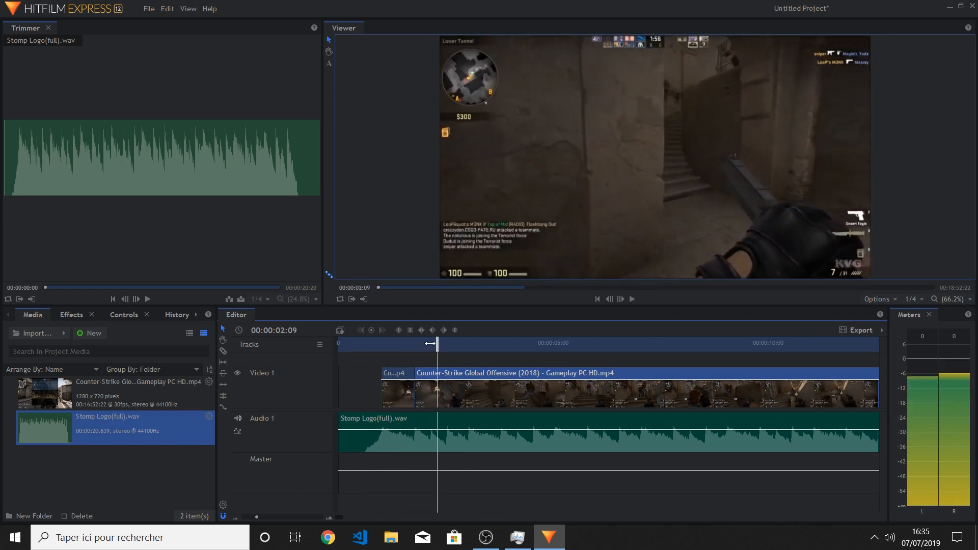
{"action": "left_click", "coordinate": [430, 344]}
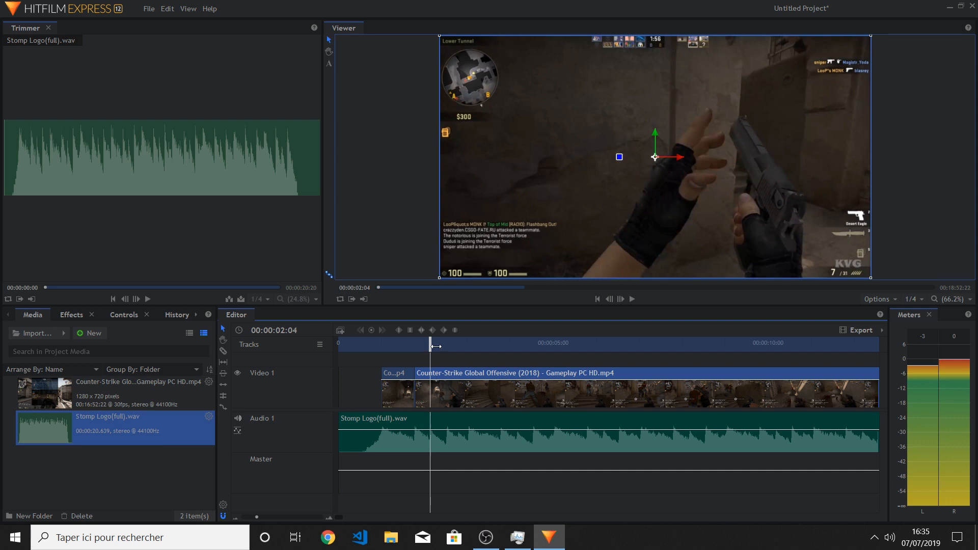
{"action": "key", "text": "c"}
{"action": "left_click", "coordinate": [433, 389]}
{"action": "key", "text": "v"}
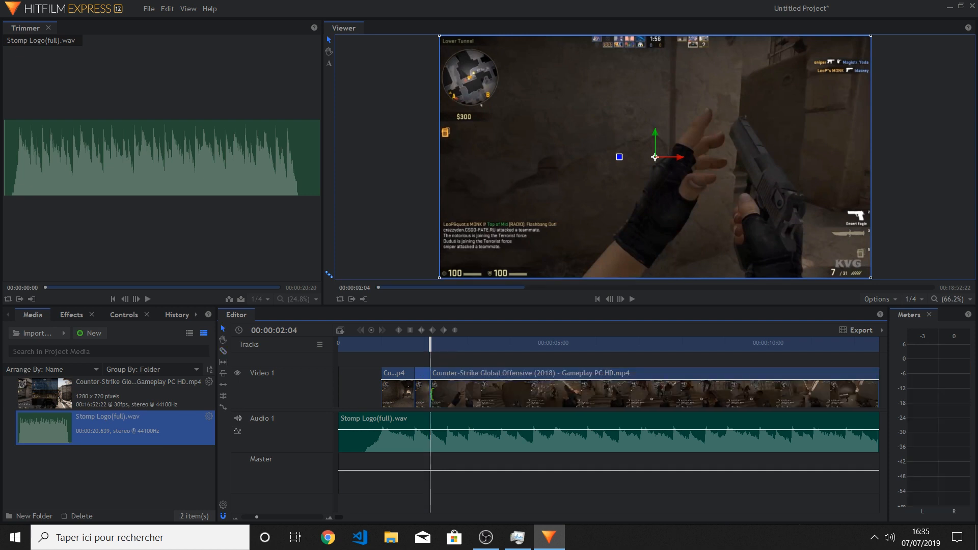
Step: Try trimming the start of the segment after the 00:00:02:04 cut, play it back, and undo the trim
{"action": "left_click_drag", "start_coordinate": [432, 390], "coordinate": [455, 390]}
{"action": "left_click", "coordinate": [381, 349]}
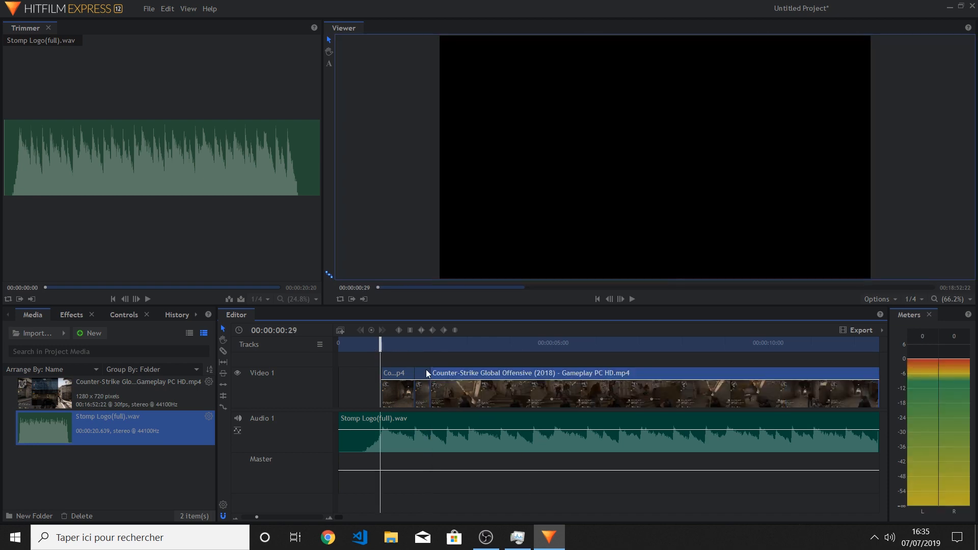
{"action": "key", "text": "space"}
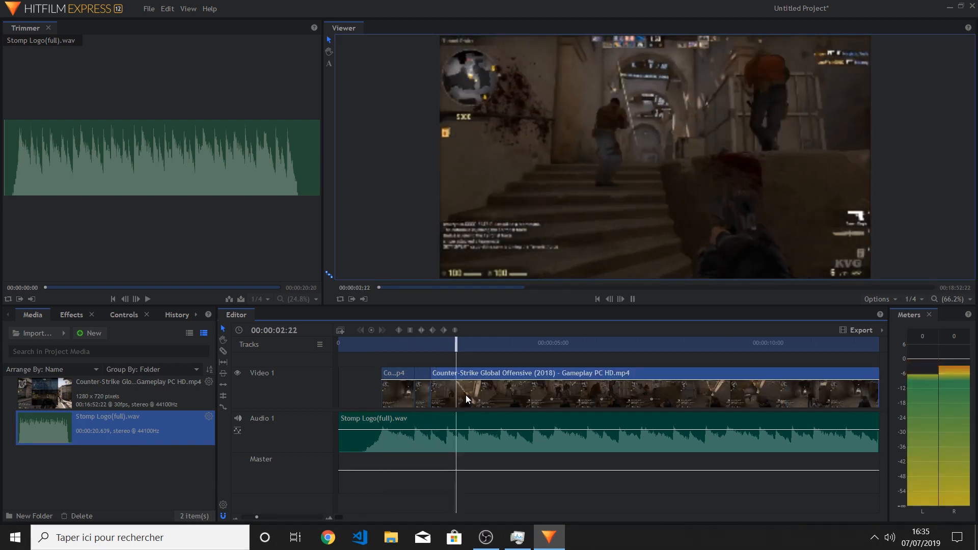
{"action": "left_click_drag", "start_coordinate": [432, 350], "coordinate": [403, 350]}
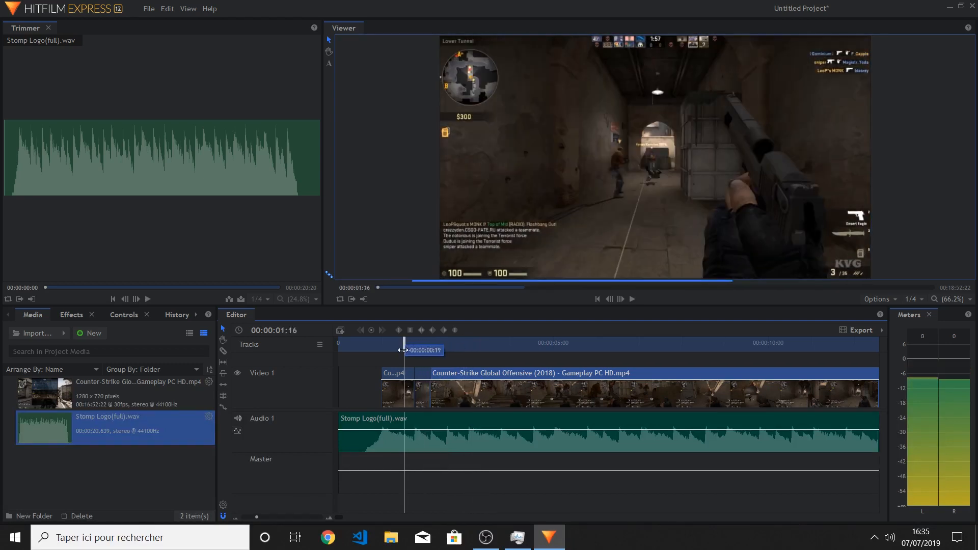
{"action": "key", "text": "space"}
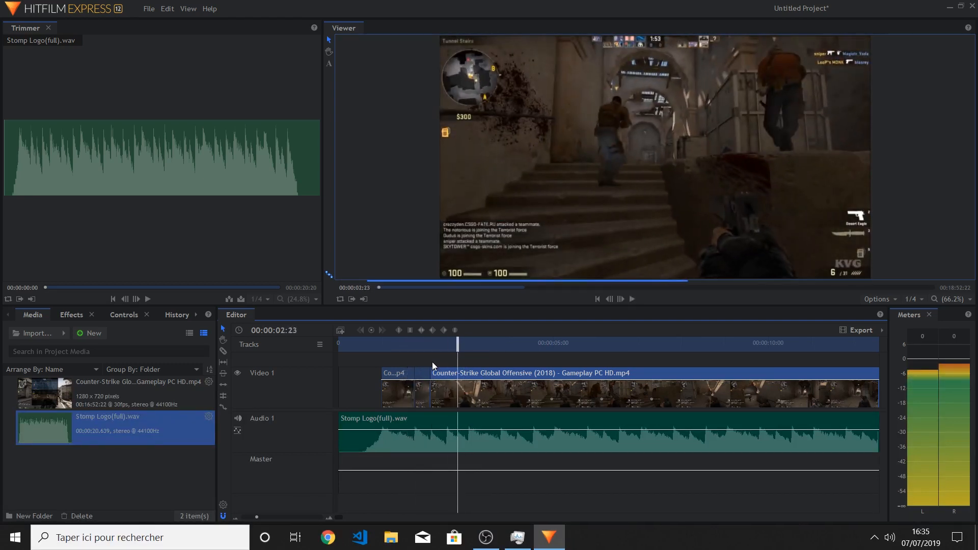
{"action": "key", "text": "ctrl+z"}
{"action": "key", "text": "ctrl+z"}
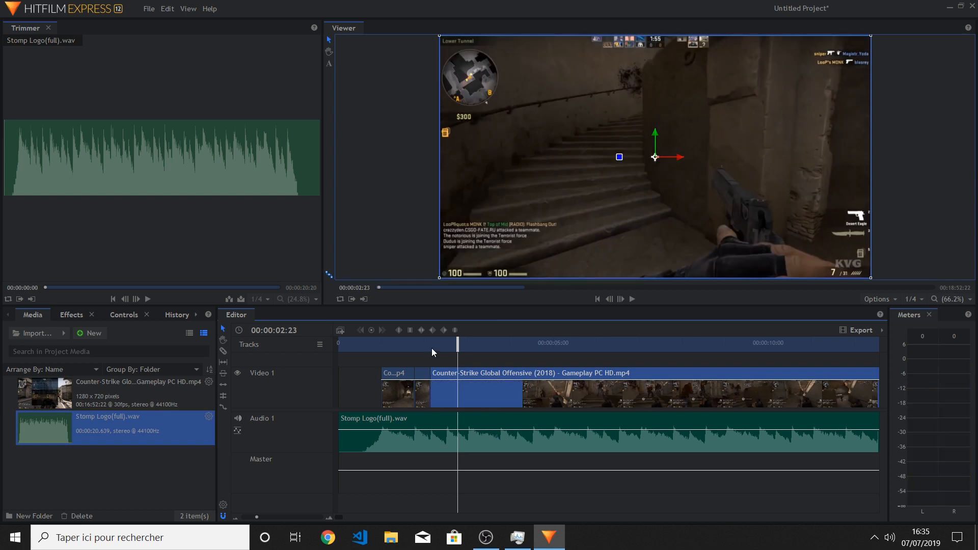
Step: Play from the first beat to find the next one and slice the gameplay clip at 00:00:02:16
{"action": "left_click_drag", "start_coordinate": [431, 349], "coordinate": [383, 348]}
{"action": "key", "text": "space"}
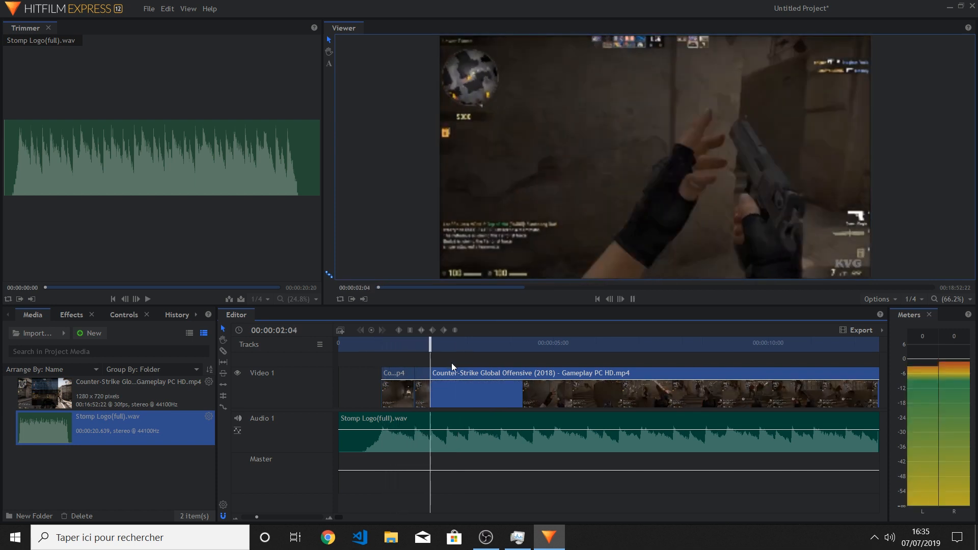
{"action": "key", "text": "space"}
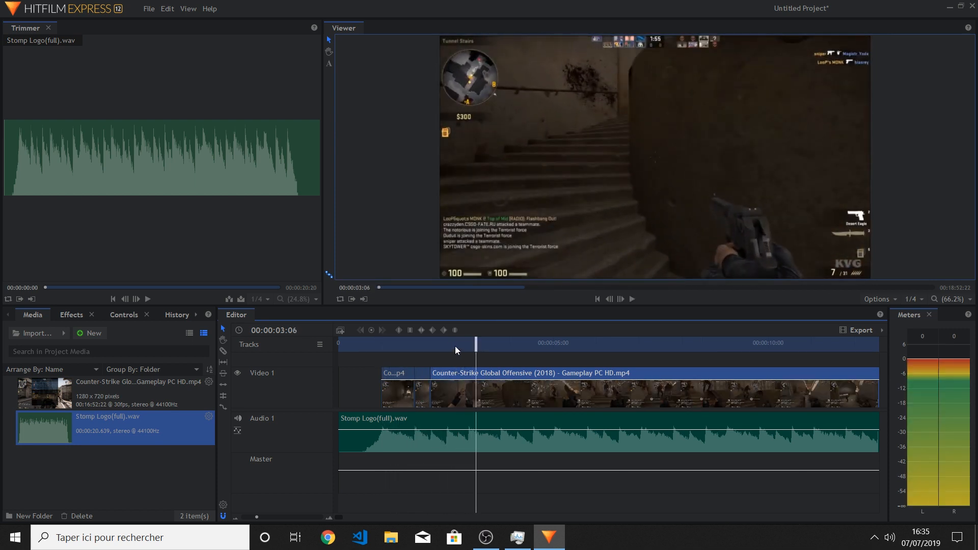
{"action": "mouse_move", "coordinate": [455, 349]}
{"action": "left_mouse_down"}
{"action": "mouse_move", "coordinate": [428, 347]}
{"action": "mouse_move", "coordinate": [448, 344]}
{"action": "left_mouse_up"}
{"action": "key", "text": "c"}
{"action": "left_click", "coordinate": [448, 394]}
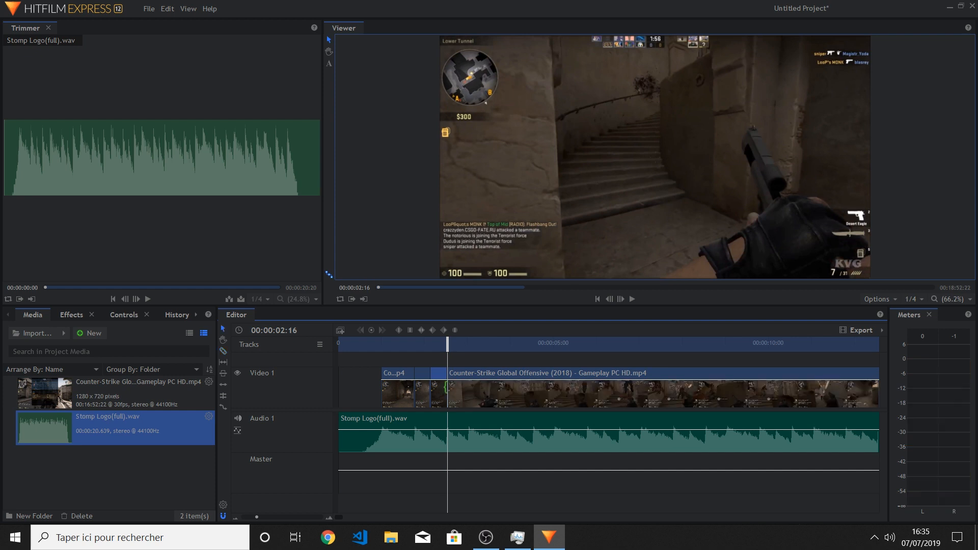
Step: Trim the start of the segment after the 00:00:02:16 cut, keeping it against the cut, and play back the opening
{"action": "left_click_drag", "start_coordinate": [447, 388], "coordinate": [501, 380]}
{"action": "left_click", "coordinate": [384, 344]}
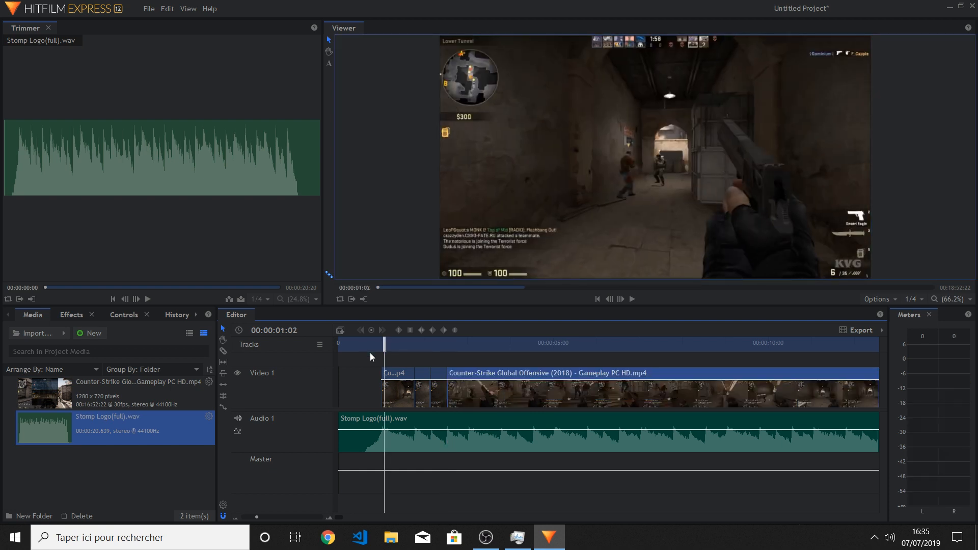
{"action": "left_click", "coordinate": [370, 351]}
{"action": "key", "text": "space"}
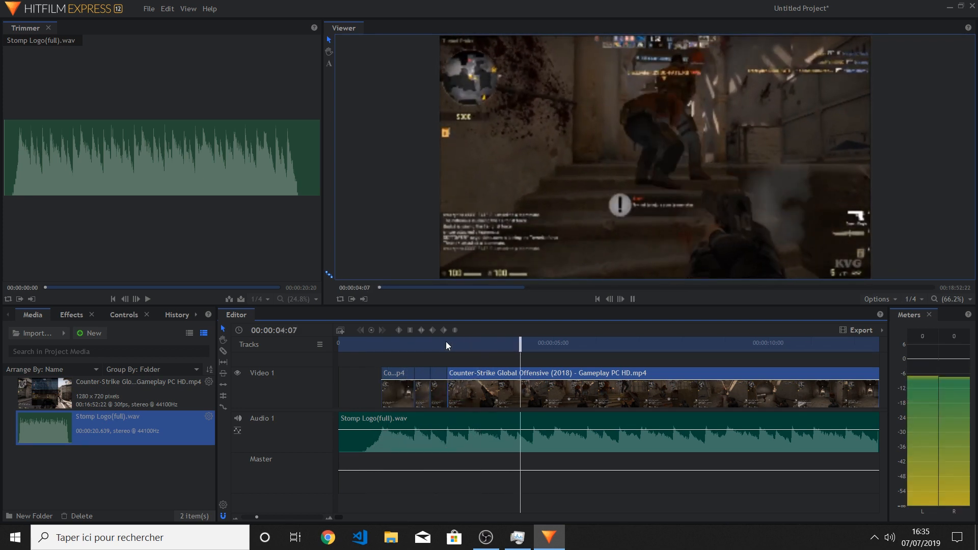
{"action": "key", "text": "space"}
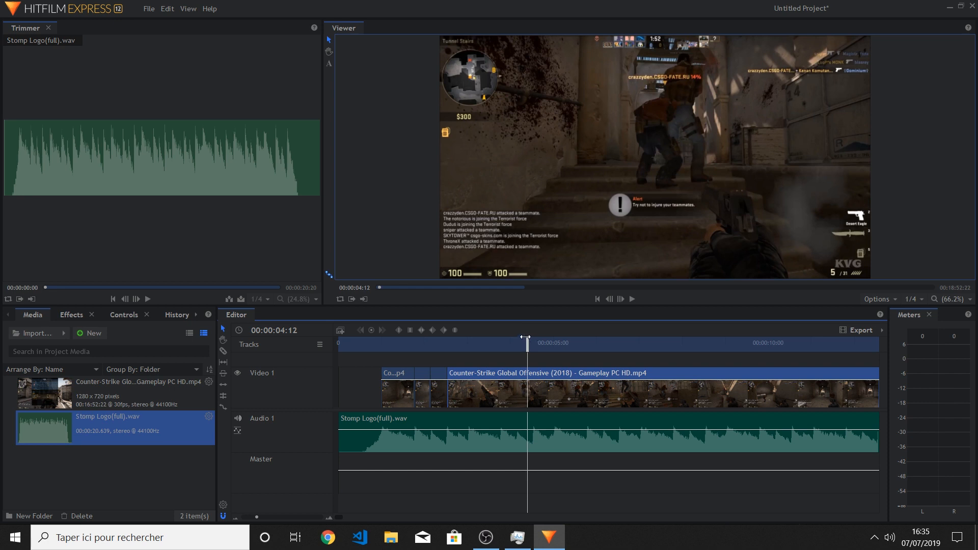
Step: Replay the edit to find the next beat, slice the gameplay clip at about 00:00:05:00, and place the playhead at the cut
{"action": "left_click_drag", "start_coordinate": [526, 338], "coordinate": [367, 350]}
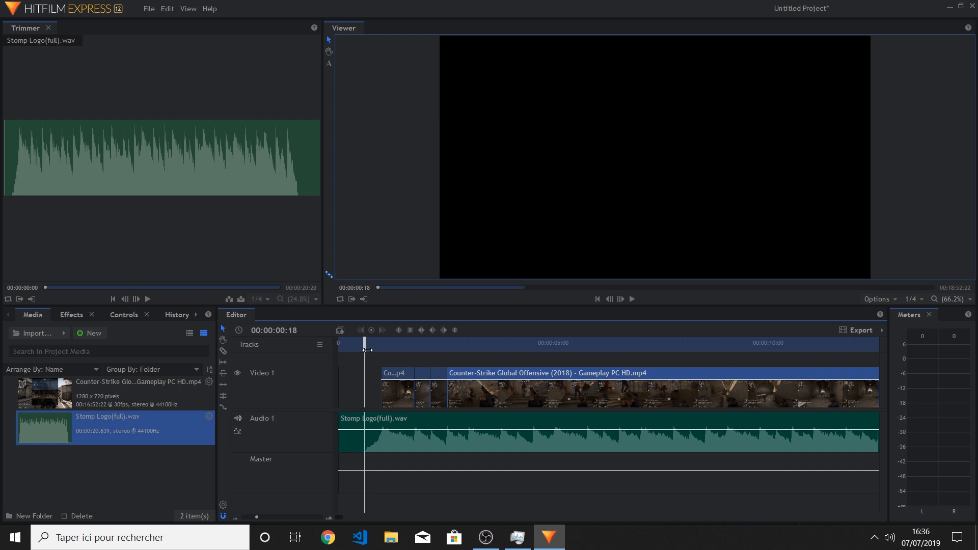
{"action": "key", "text": "space"}
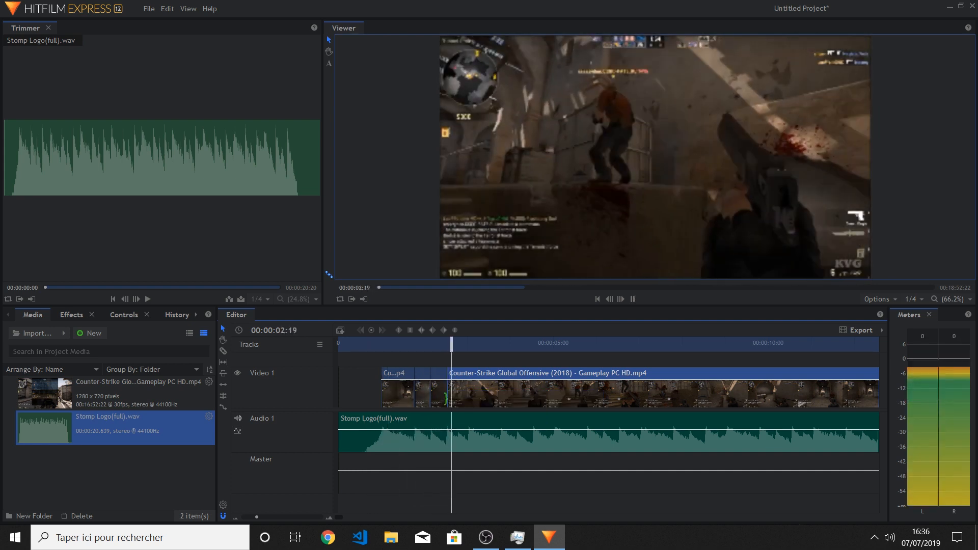
{"action": "key", "text": "space"}
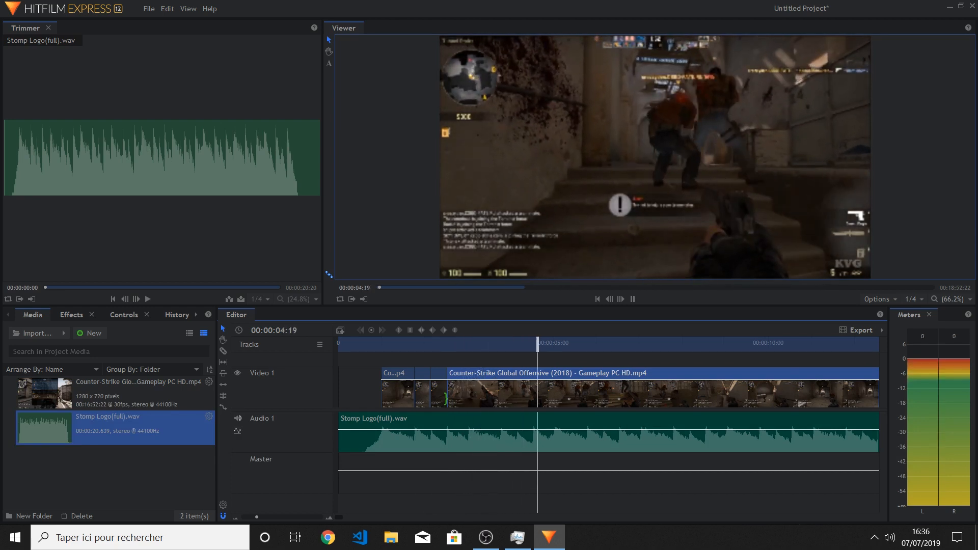
{"action": "left_click_drag", "start_coordinate": [538, 347], "coordinate": [552, 347]}
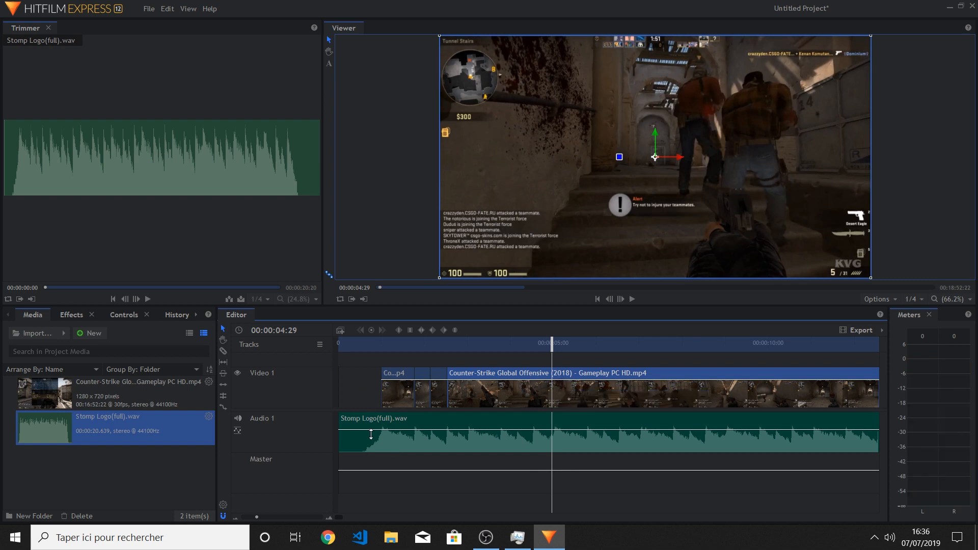
{"action": "key", "text": "c"}
{"action": "left_click", "coordinate": [550, 394]}
{"action": "key", "text": "space"}
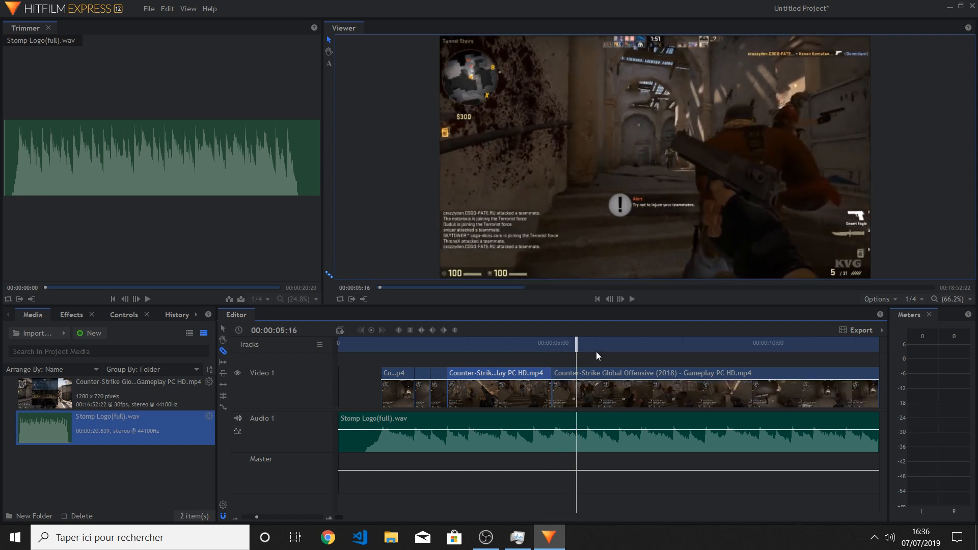
{"action": "left_click_drag", "start_coordinate": [575, 338], "coordinate": [554, 359]}
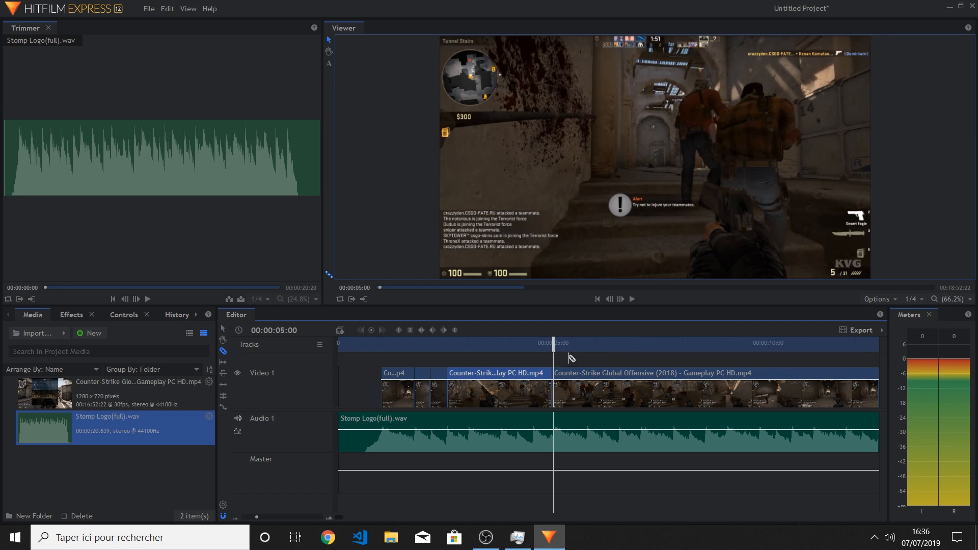
Step: Load the Counter-Strike gameplay video in the Trimmer and play it from about 00:03:12:15 to find a new shot
{"action": "left_click", "coordinate": [76, 390]}
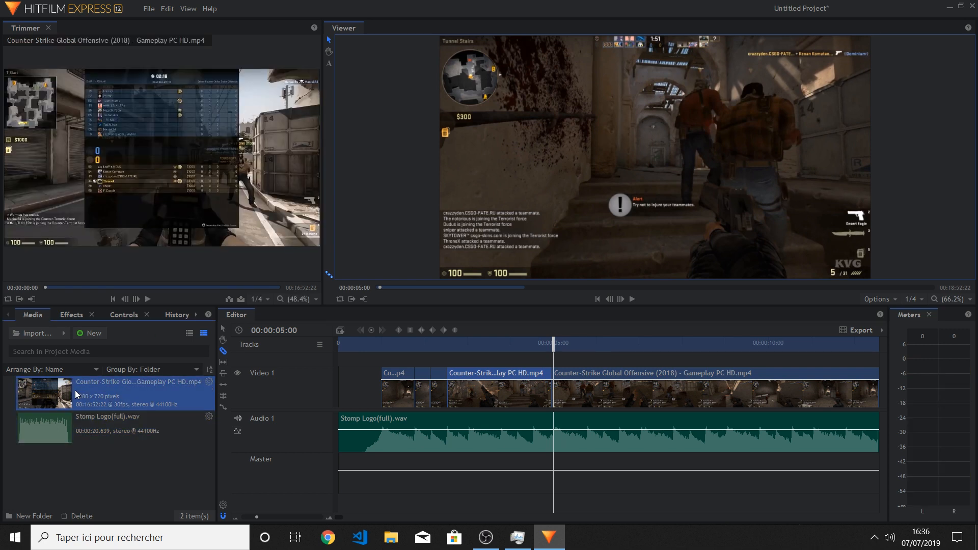
{"action": "mouse_move", "coordinate": [273, 209]}
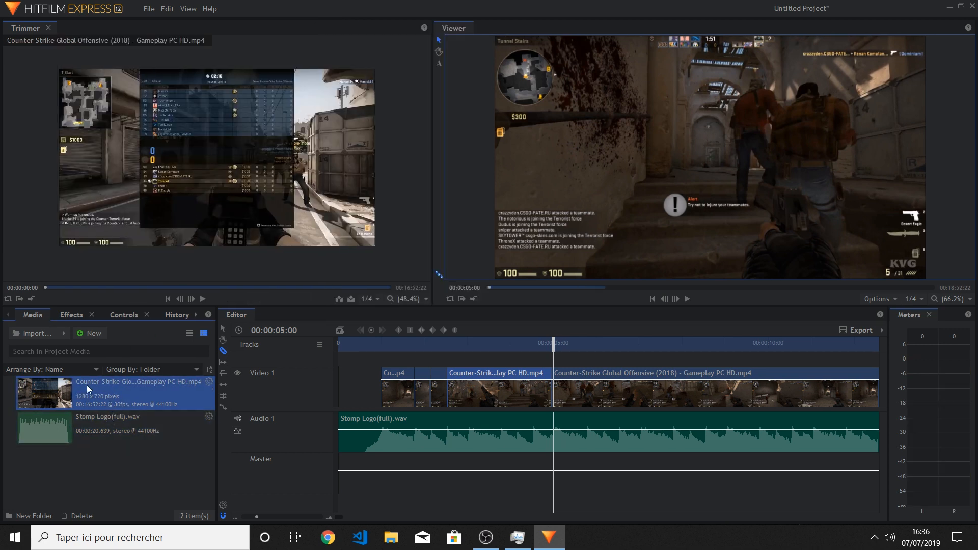
{"action": "mouse_move", "coordinate": [83, 255]}
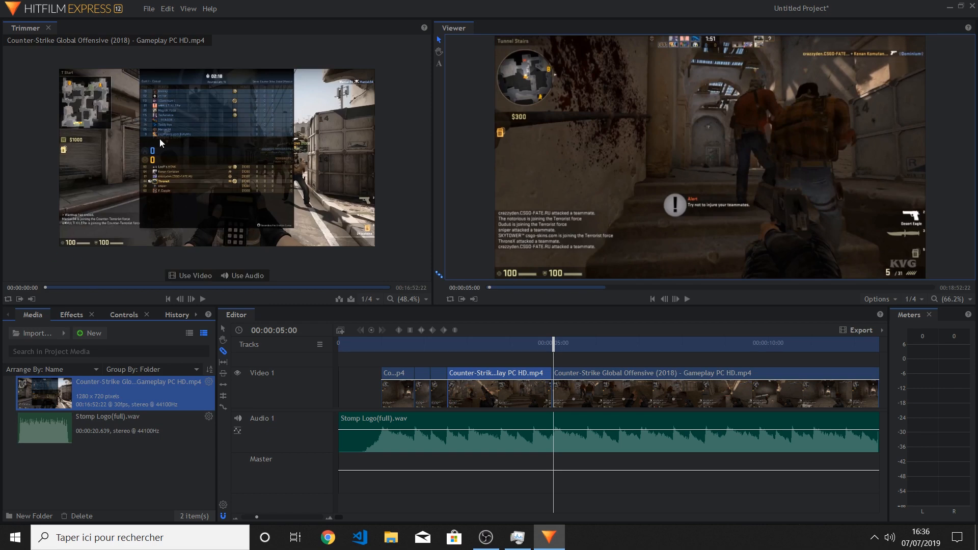
{"action": "left_click_drag", "start_coordinate": [49, 285], "coordinate": [119, 289]}
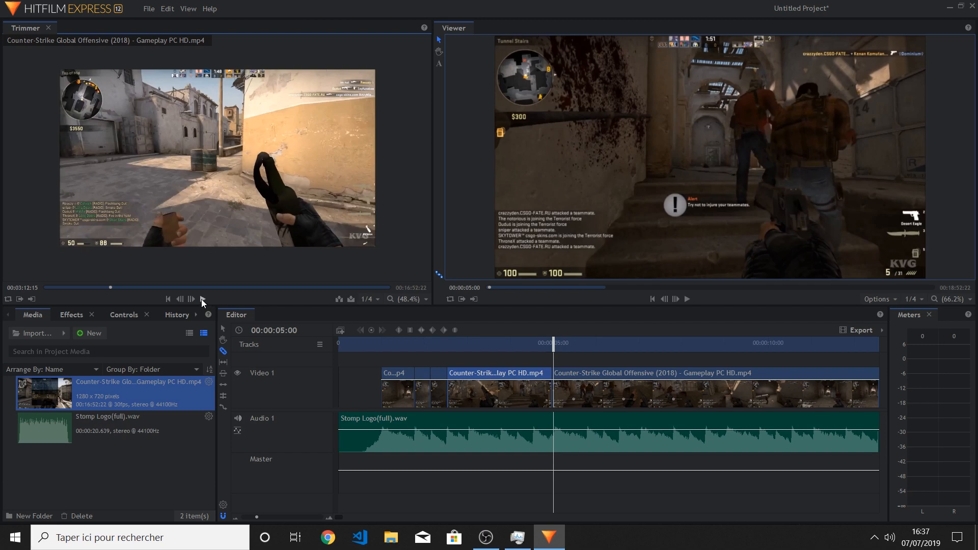
{"action": "left_click", "coordinate": [203, 299]}
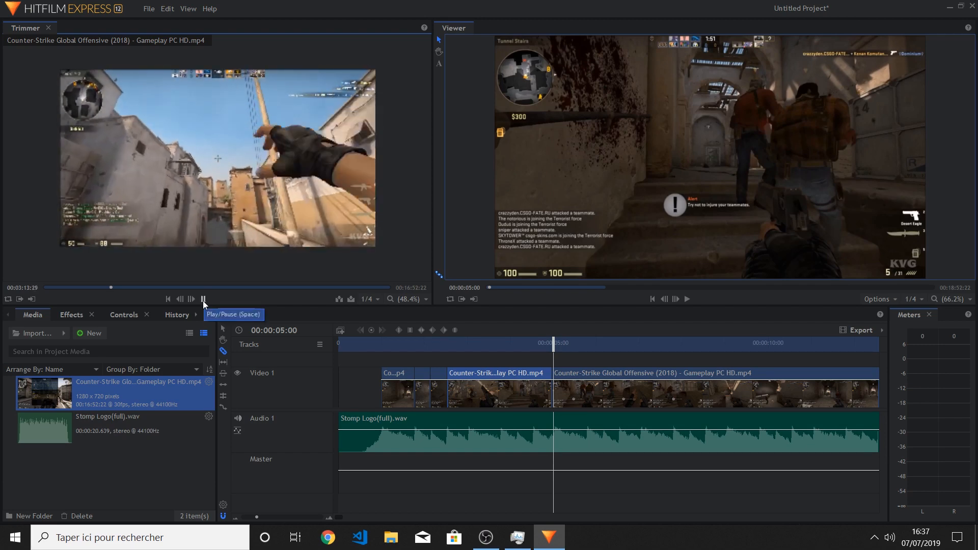
{"action": "left_click", "coordinate": [203, 300]}
Step: Step the source video back frame by frame to 00:03:13:24 and set the in point there
{"action": "left_click", "coordinate": [180, 302]}
{"action": "left_click", "coordinate": [179, 302]}
{"action": "left_click", "coordinate": [178, 302]}
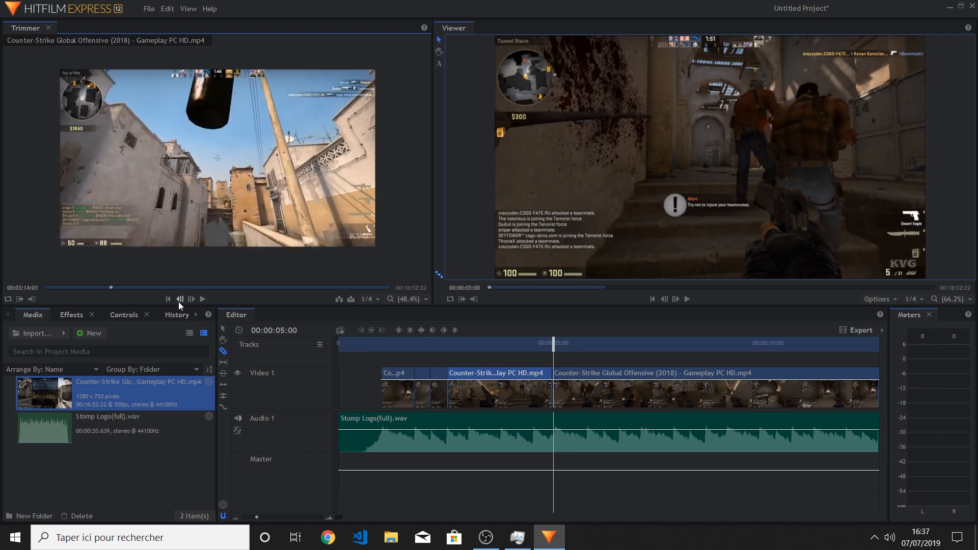
{"action": "left_click", "coordinate": [178, 302]}
{"action": "left_click", "coordinate": [178, 302]}
{"action": "left_click", "coordinate": [178, 302]}
{"action": "left_click", "coordinate": [177, 301]}
{"action": "left_click", "coordinate": [178, 301]}
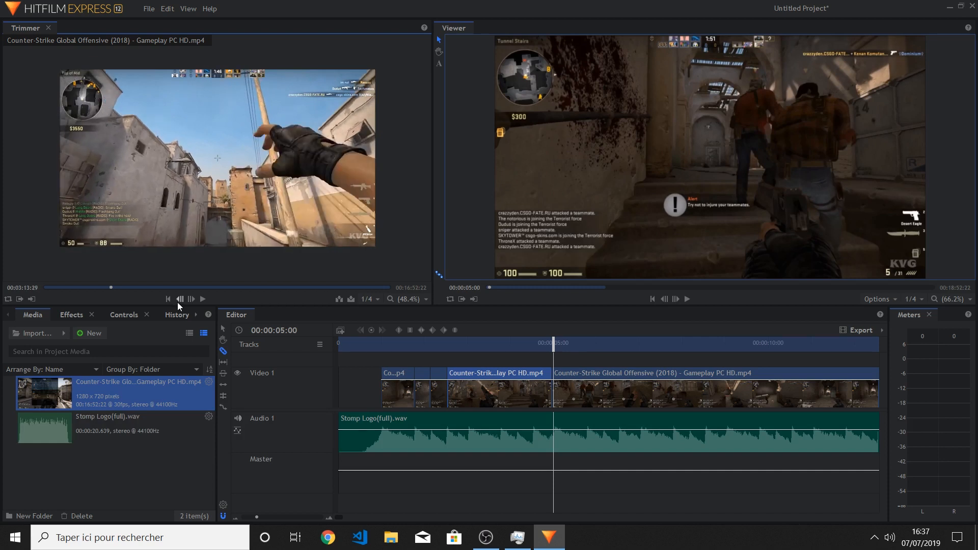
{"action": "left_click", "coordinate": [177, 302]}
{"action": "left_click", "coordinate": [178, 302]}
{"action": "left_click", "coordinate": [177, 301]}
{"action": "left_click", "coordinate": [177, 301]}
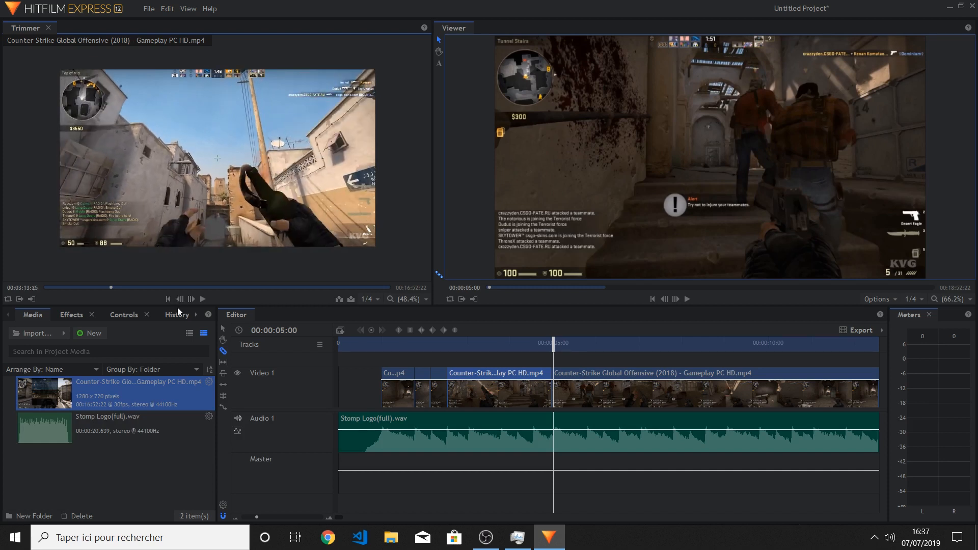
{"action": "left_click", "coordinate": [180, 302]}
{"action": "mouse_move", "coordinate": [192, 256]}
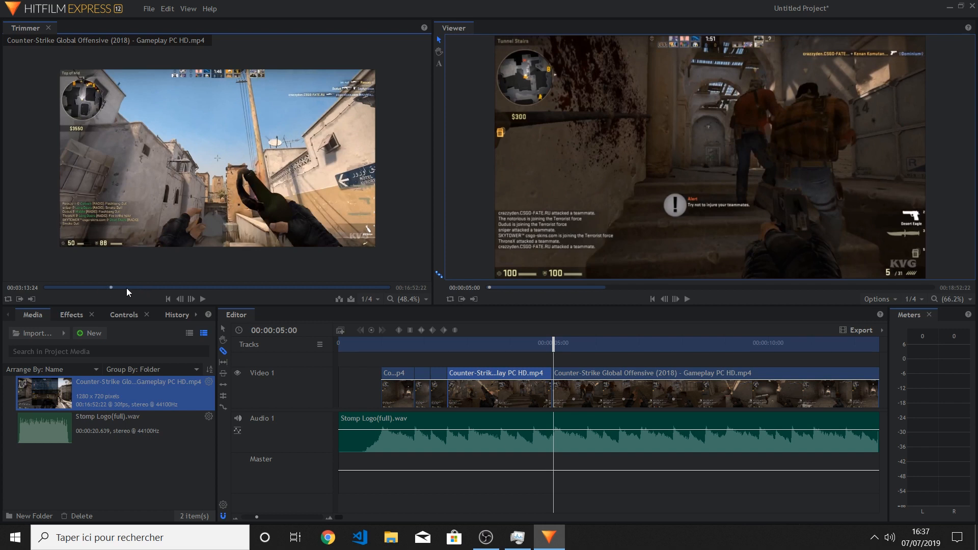
{"action": "key", "text": "i"}
Step: Play the source on to 00:03:15:13 for the out point and place the trimmed shot on Video 2 at 00:00:05:00
{"action": "left_click", "coordinate": [202, 299]}
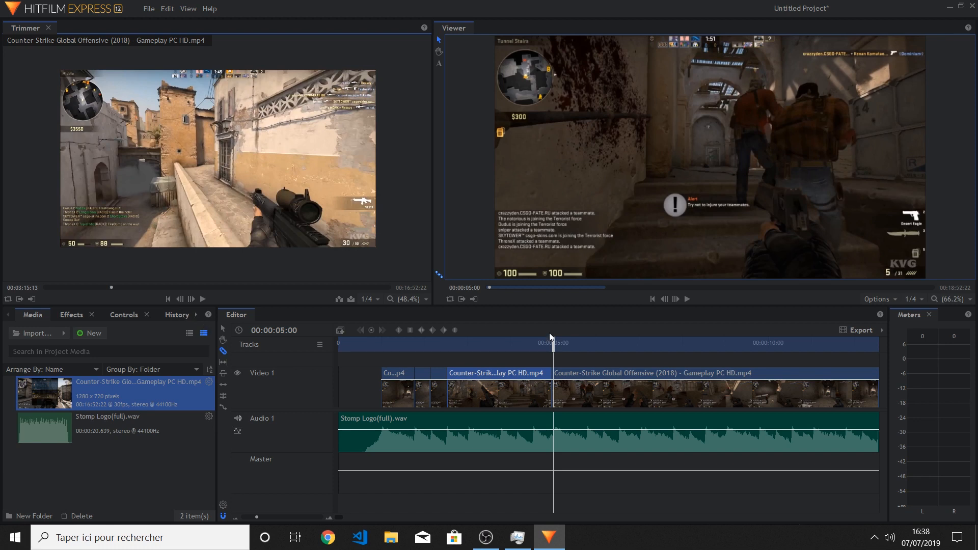
{"action": "mouse_move", "coordinate": [228, 199]}
{"action": "left_click_drag", "start_coordinate": [227, 200], "coordinate": [556, 374]}
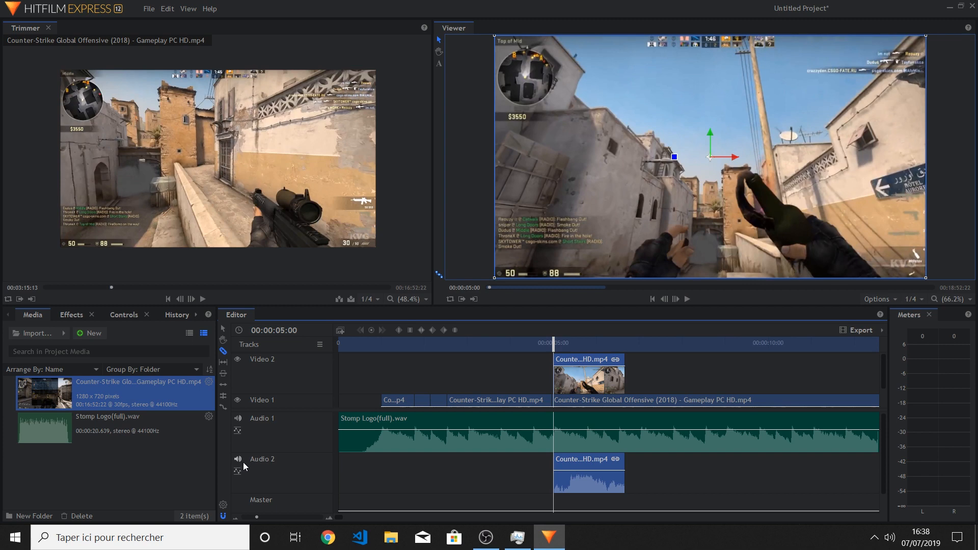
Step: Shorten the inserted Video 2 shot to end at about 00:00:06:00 and delete its unlinked audio
{"action": "right_click", "coordinate": [620, 467]}
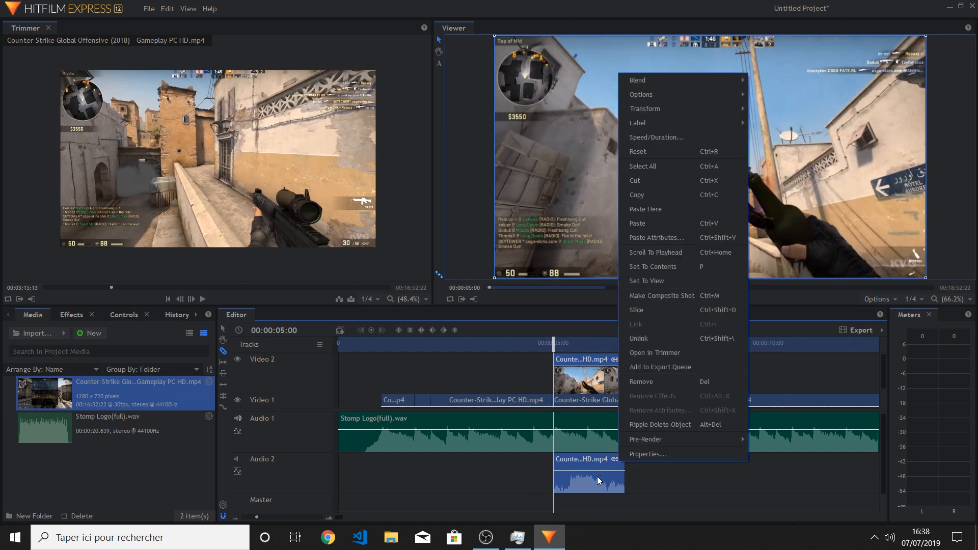
{"action": "left_click", "coordinate": [598, 481]}
{"action": "right_click", "coordinate": [610, 479]}
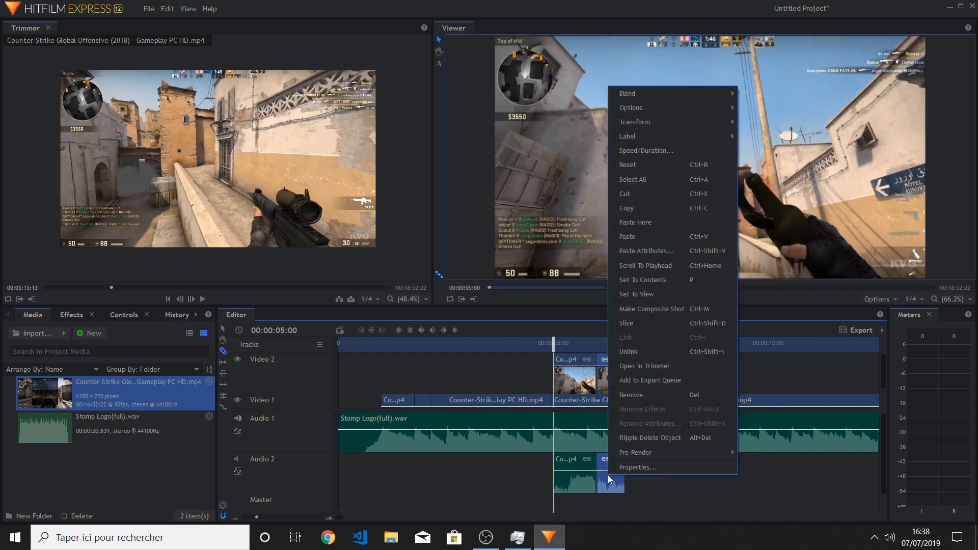
{"action": "left_click", "coordinate": [635, 353]}
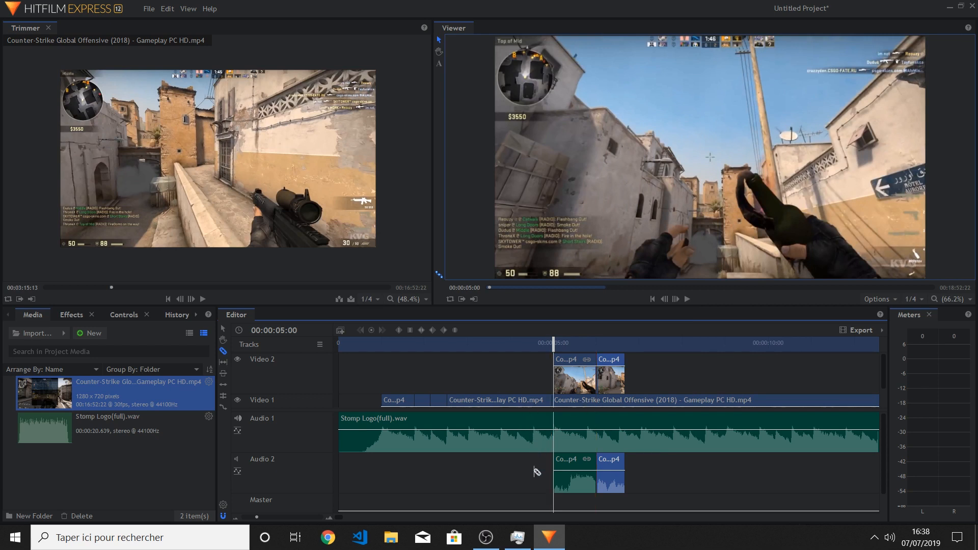
{"action": "key", "text": "Delete"}
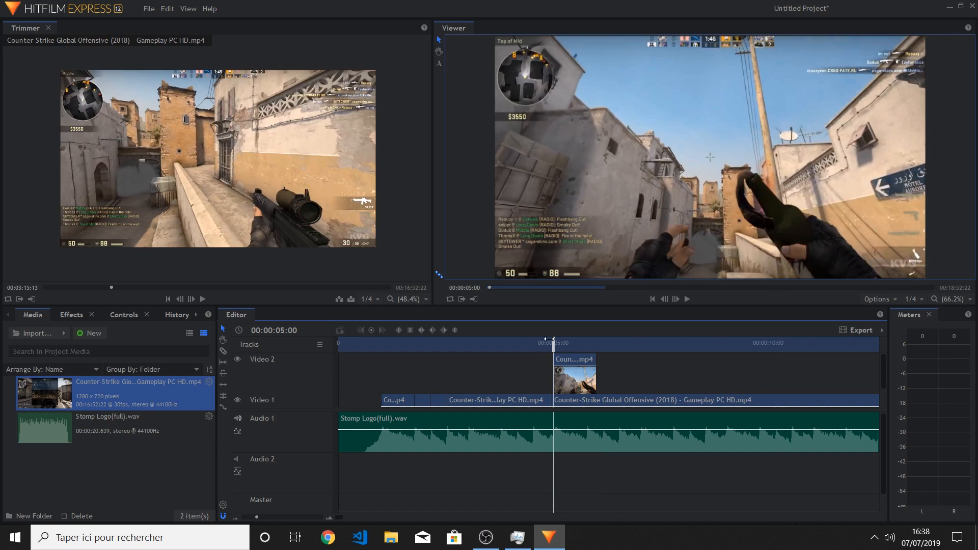
Step: Play through the inserted shot and slice the Video 1 gameplay clip near the shot's end, at 00:00:05:29
{"action": "left_click_drag", "start_coordinate": [551, 340], "coordinate": [485, 343]}
{"action": "key", "text": "space"}
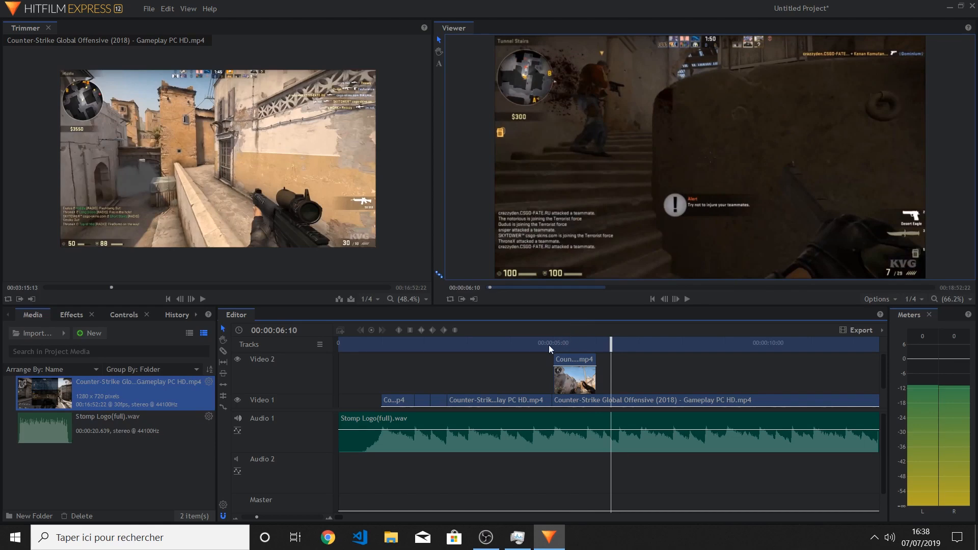
{"action": "left_click_drag", "start_coordinate": [549, 346], "coordinate": [513, 347]}
{"action": "key", "text": "space"}
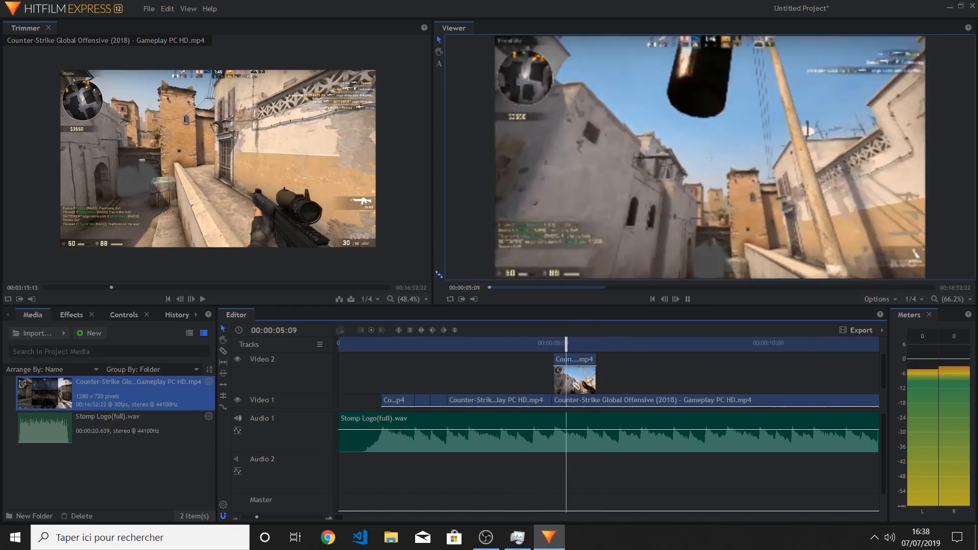
{"action": "key", "text": "space"}
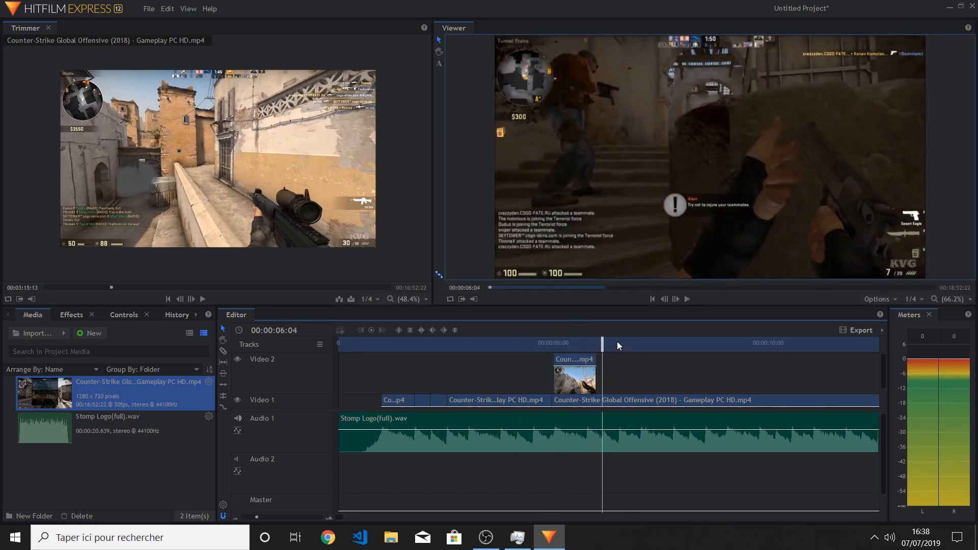
{"action": "left_click_drag", "start_coordinate": [602, 348], "coordinate": [589, 348]}
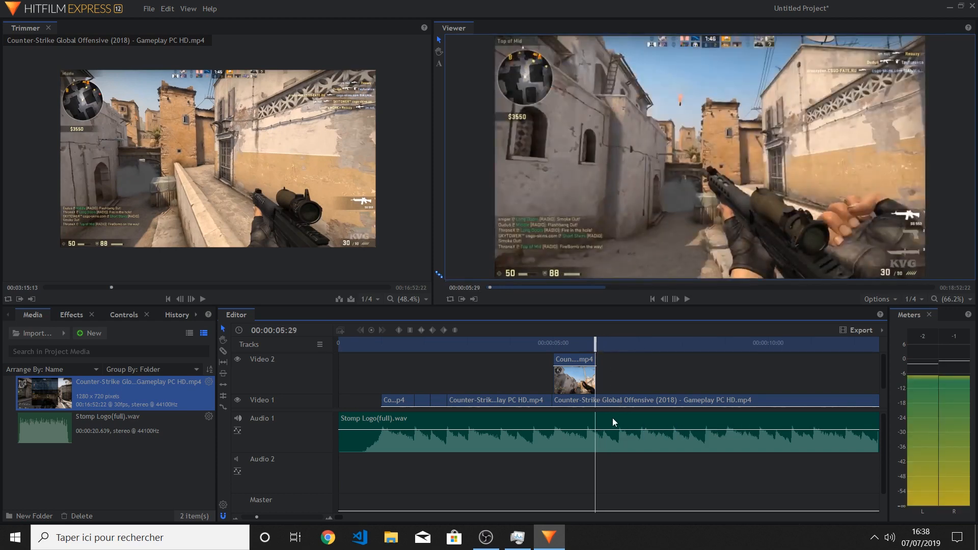
{"action": "left_click", "coordinate": [603, 400]}
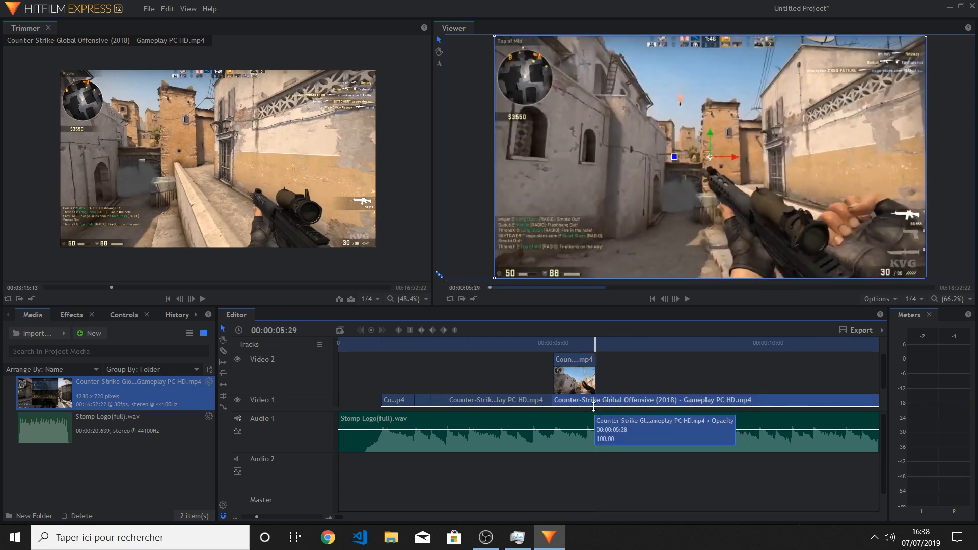
{"action": "left_click", "coordinate": [600, 403]}
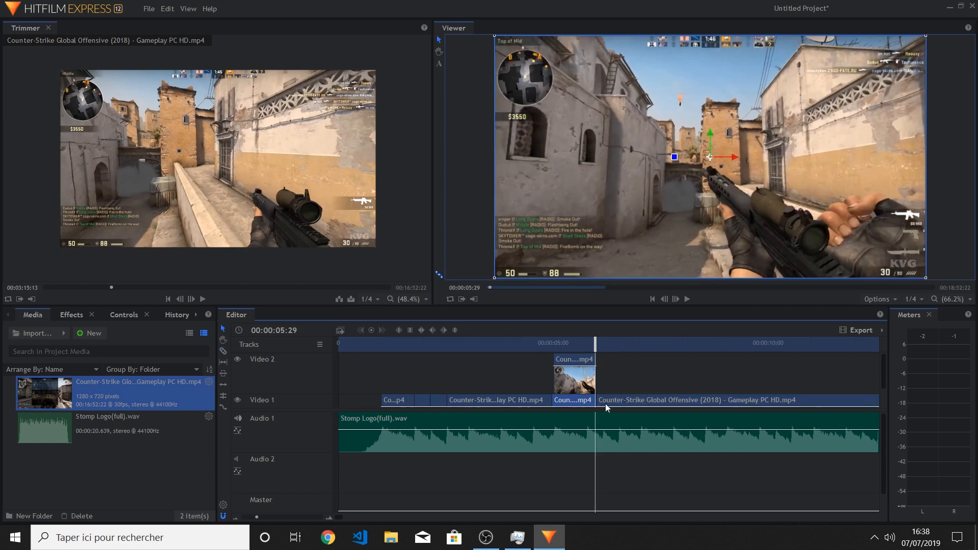
Step: Trim the start of the Video 1 segment after the 00:00:05:29 cut, keeping it against the cut
{"action": "left_click_drag", "start_coordinate": [600, 400], "coordinate": [634, 400]}
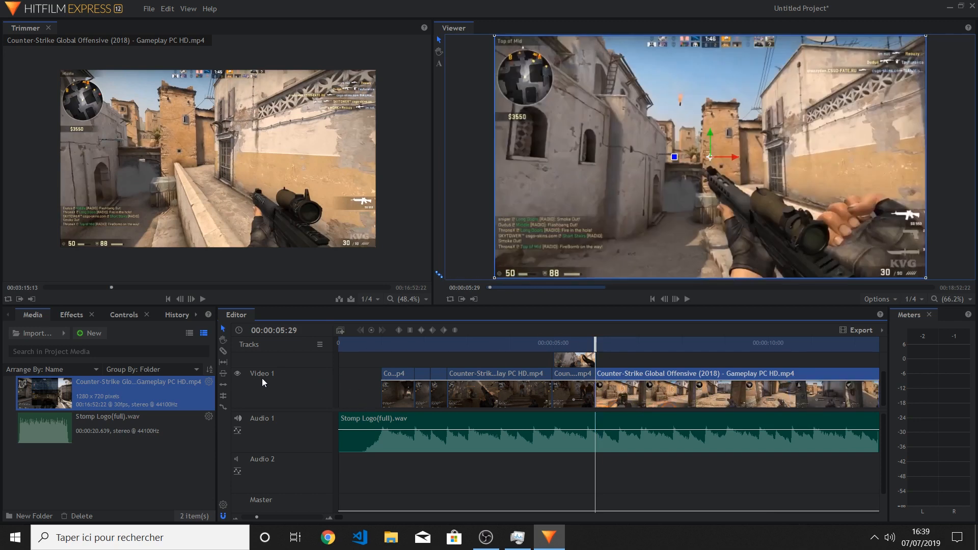
{"action": "scroll", "coordinate": [254, 362], "scroll_direction": "up", "scroll_amount": 1}
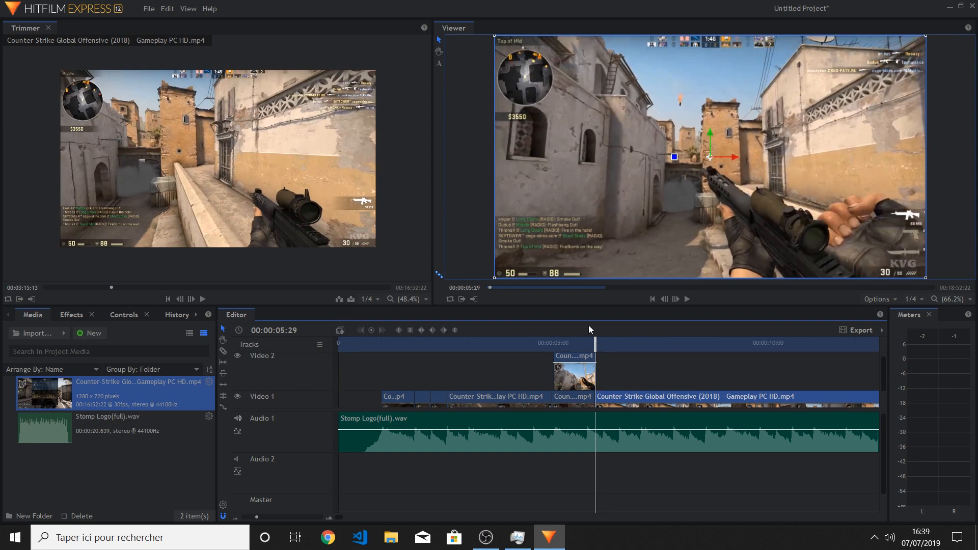
Step: Slice the Video 1 gameplay clip at 00:00:07:04 and trim the start of the segment after the cut, keeping it against the cut
{"action": "left_click_drag", "start_coordinate": [517, 346], "coordinate": [378, 346]}
{"action": "key", "text": "space"}
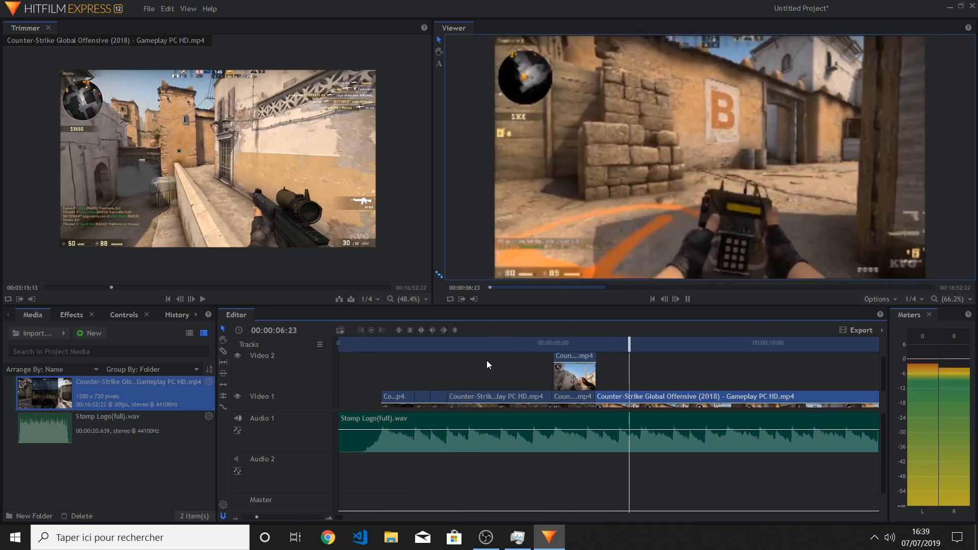
{"action": "key", "text": "space"}
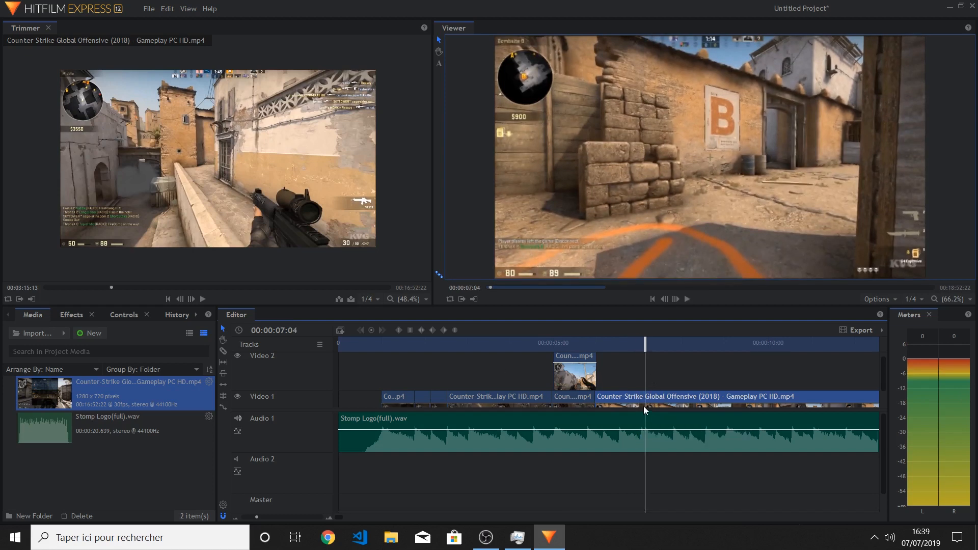
{"action": "key", "text": "c"}
{"action": "left_click", "coordinate": [644, 402]}
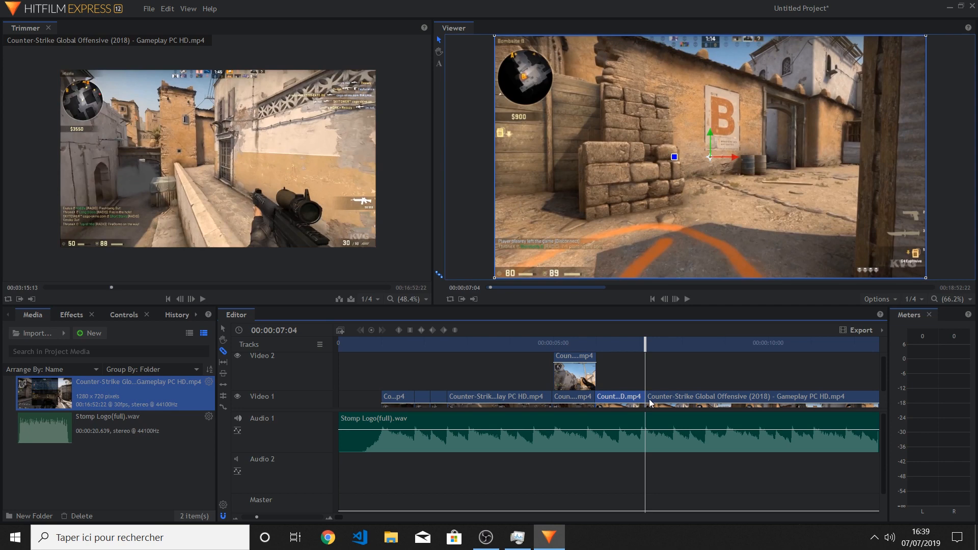
{"action": "left_click", "coordinate": [646, 400]}
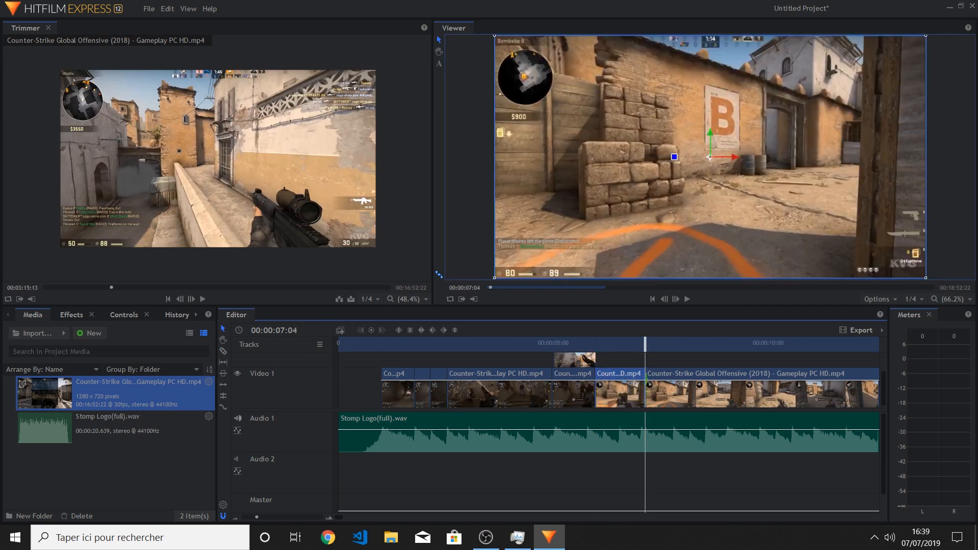
{"action": "left_click_drag", "start_coordinate": [652, 380], "coordinate": [545, 395]}
Step: Play on through the trimmed segment and slice the Video 1 gameplay clip at 00:00:09:00
{"action": "left_click", "coordinate": [506, 345]}
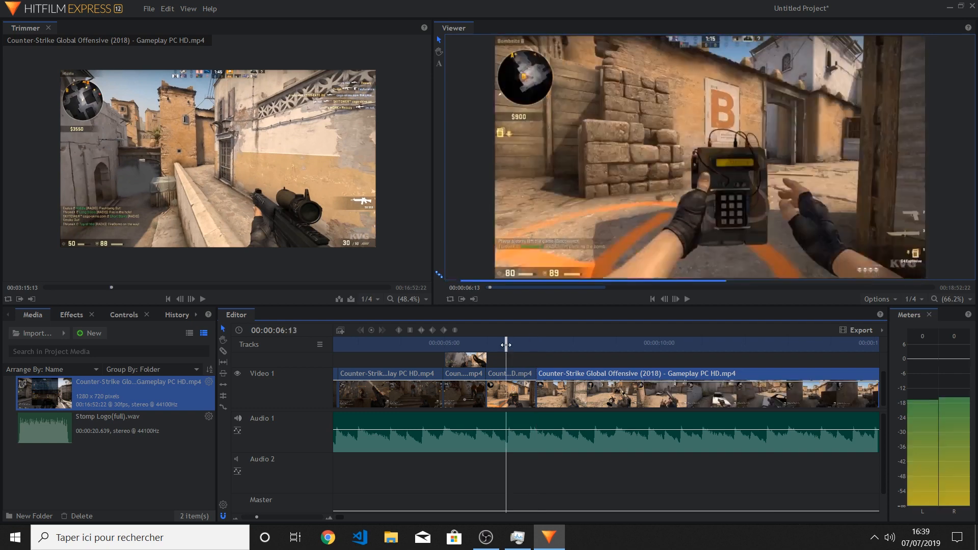
{"action": "key", "text": "space"}
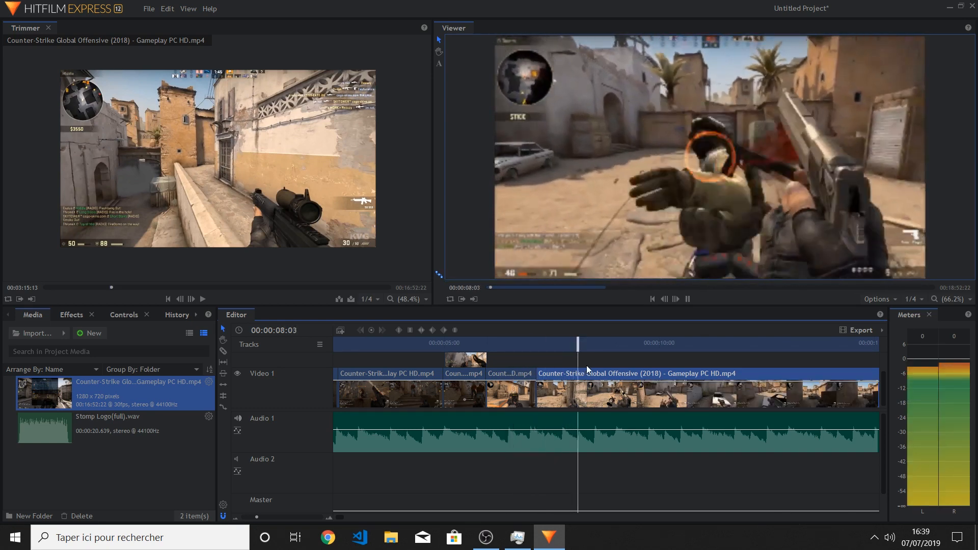
{"action": "key", "text": "space"}
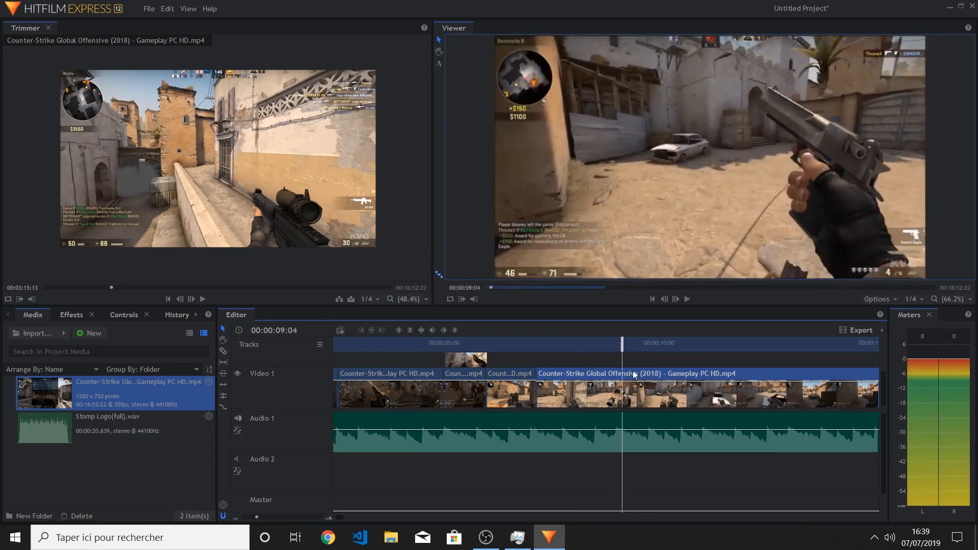
{"action": "left_click_drag", "start_coordinate": [625, 345], "coordinate": [617, 345]}
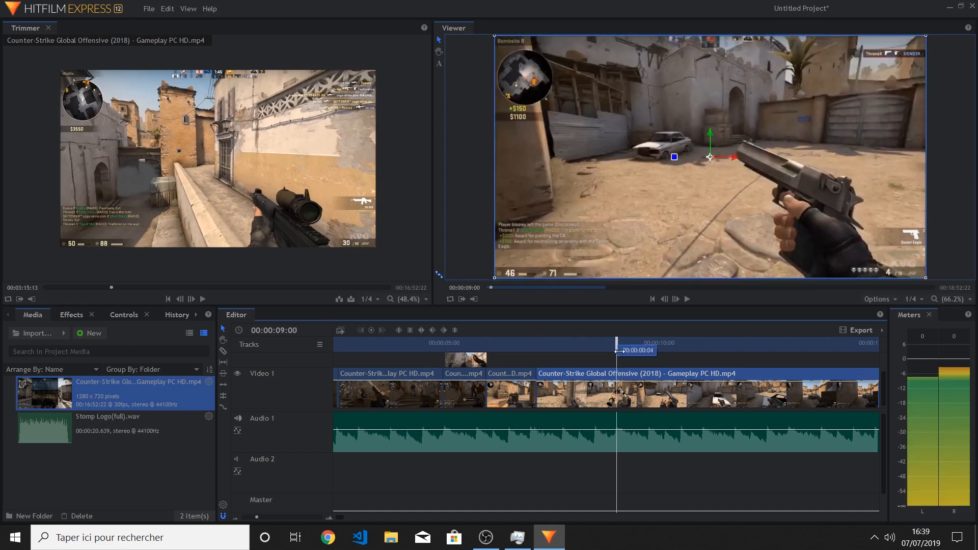
{"action": "left_click", "coordinate": [618, 400]}
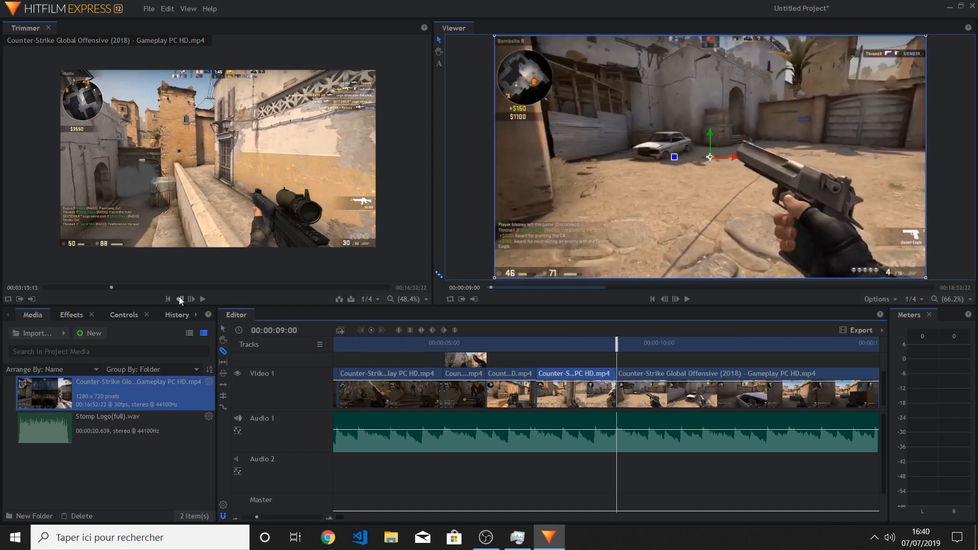
Step: Look through the source gameplay footage for a sniper replay shot and preview it from 00:07:05:21
{"action": "left_click_drag", "start_coordinate": [171, 287], "coordinate": [206, 287]}
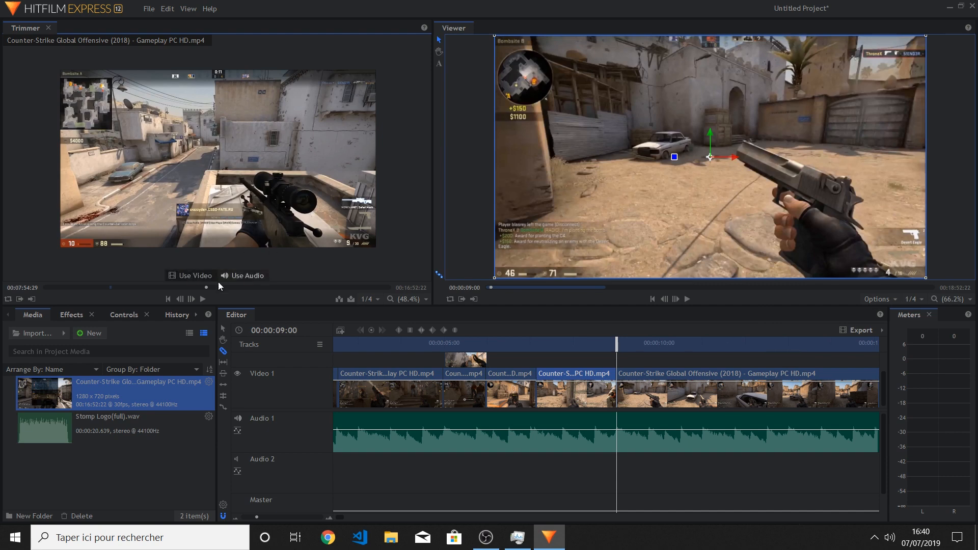
{"action": "left_click_drag", "start_coordinate": [210, 286], "coordinate": [240, 286]}
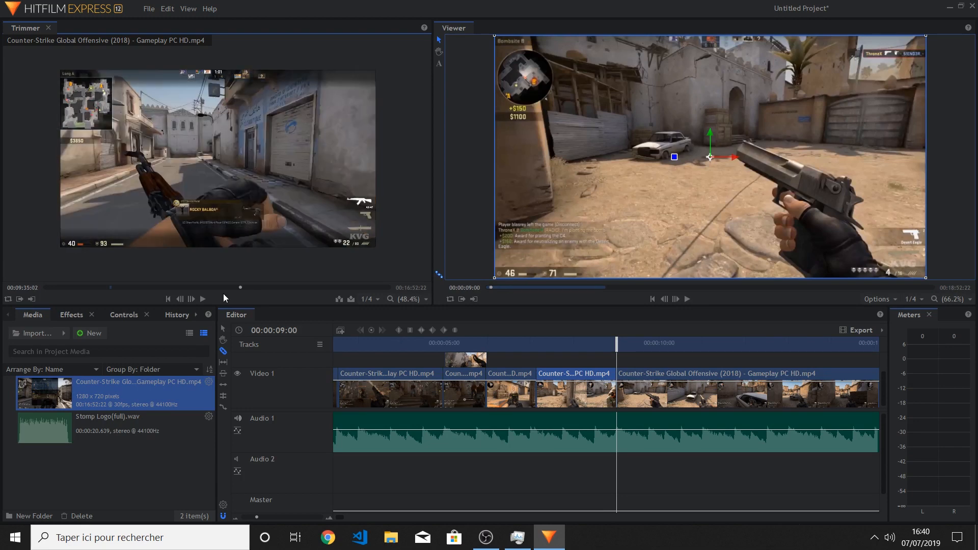
{"action": "left_click", "coordinate": [202, 298]}
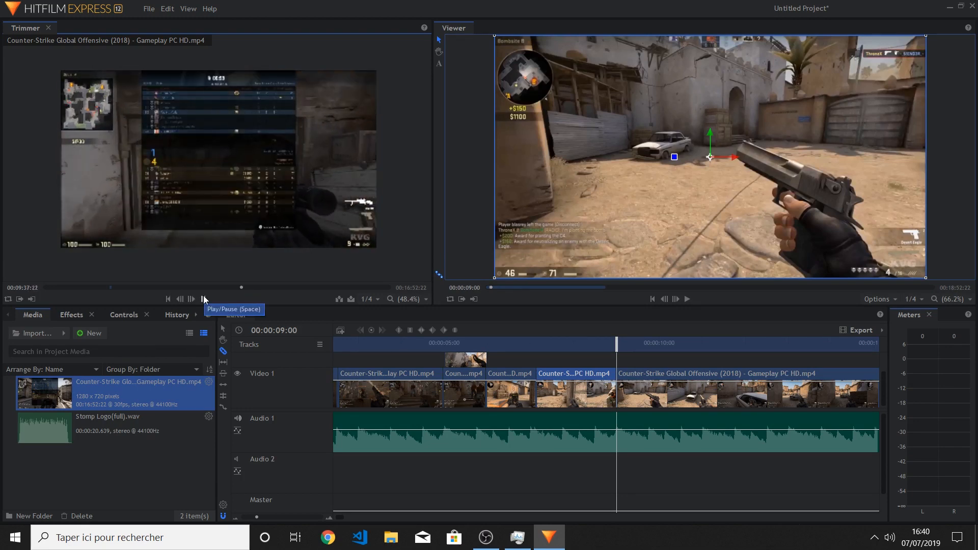
{"action": "left_click", "coordinate": [260, 287]}
{"action": "left_click", "coordinate": [278, 286]}
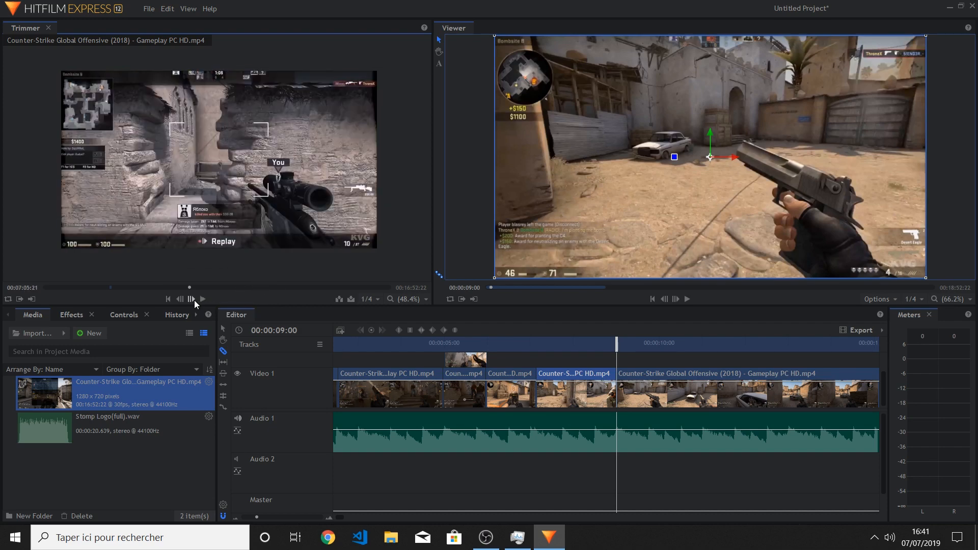
{"action": "left_click", "coordinate": [204, 300]}
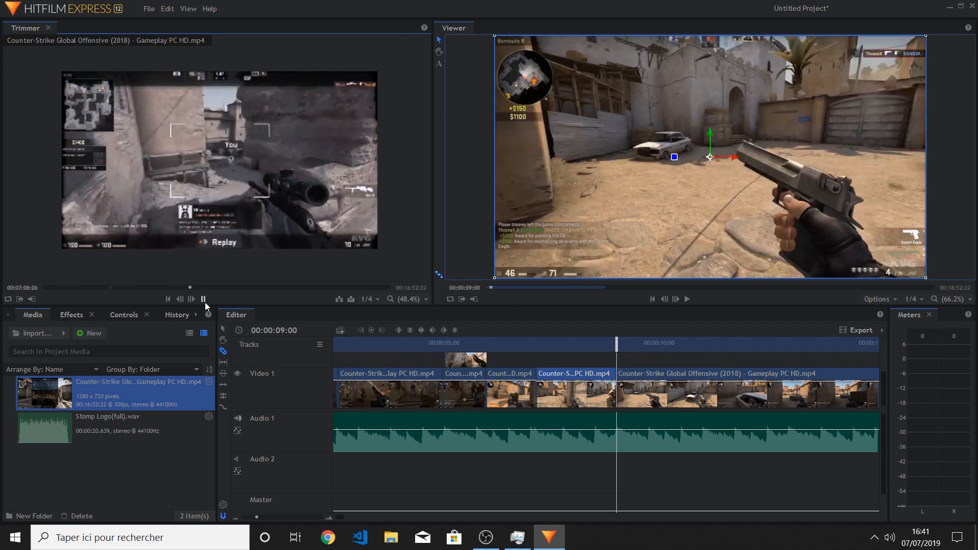
{"action": "left_click", "coordinate": [204, 300]}
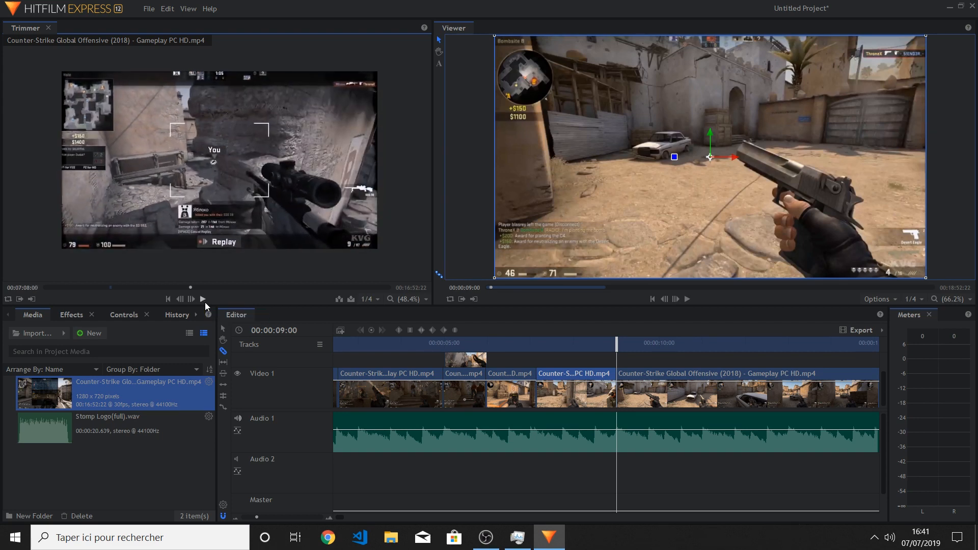
Step: Step frame by frame through the source replay to 00:07:06:06 and use that frame as the in point
{"action": "left_click", "coordinate": [189, 287]}
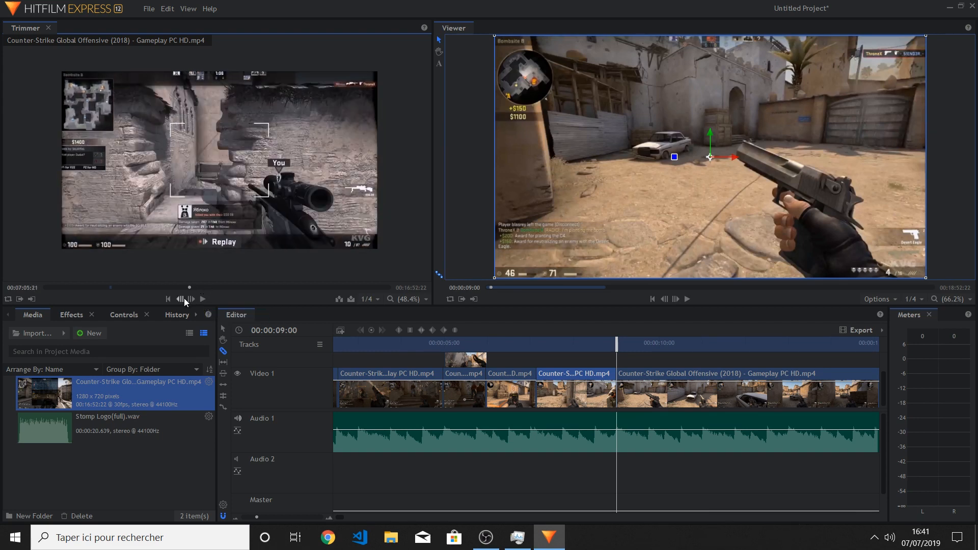
{"action": "left_click", "coordinate": [184, 299]}
{"action": "left_click", "coordinate": [184, 299]}
{"action": "left_click", "coordinate": [184, 299]}
{"action": "left_click", "coordinate": [184, 299]}
{"action": "left_click", "coordinate": [184, 299]}
{"action": "left_click", "coordinate": [184, 299]}
{"action": "left_click", "coordinate": [185, 299]}
{"action": "left_click", "coordinate": [185, 299]}
{"action": "left_click", "coordinate": [184, 299]}
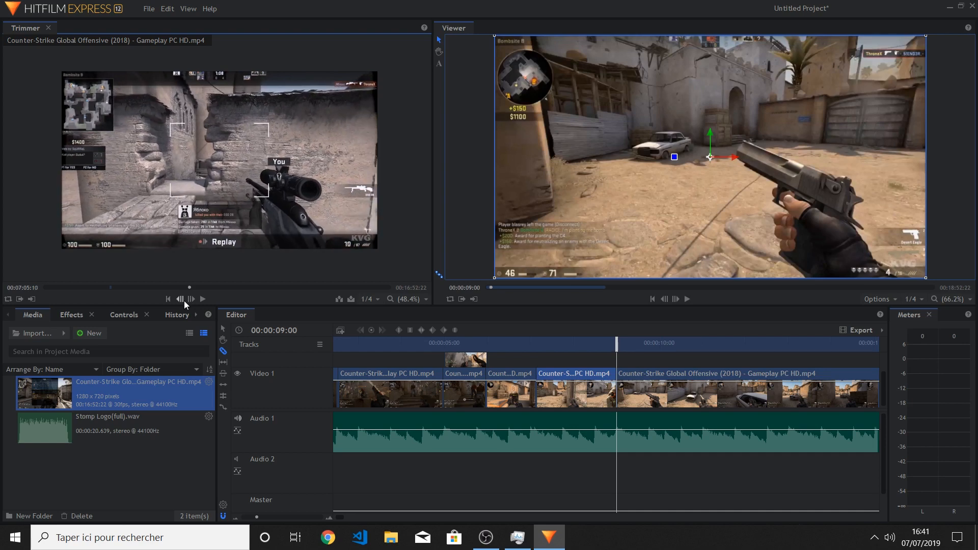
{"action": "left_click", "coordinate": [185, 299]}
{"action": "left_click", "coordinate": [181, 299]}
{"action": "left_click", "coordinate": [179, 300]}
{"action": "left_click", "coordinate": [179, 299]}
{"action": "left_click", "coordinate": [179, 300]}
{"action": "left_click", "coordinate": [181, 301]}
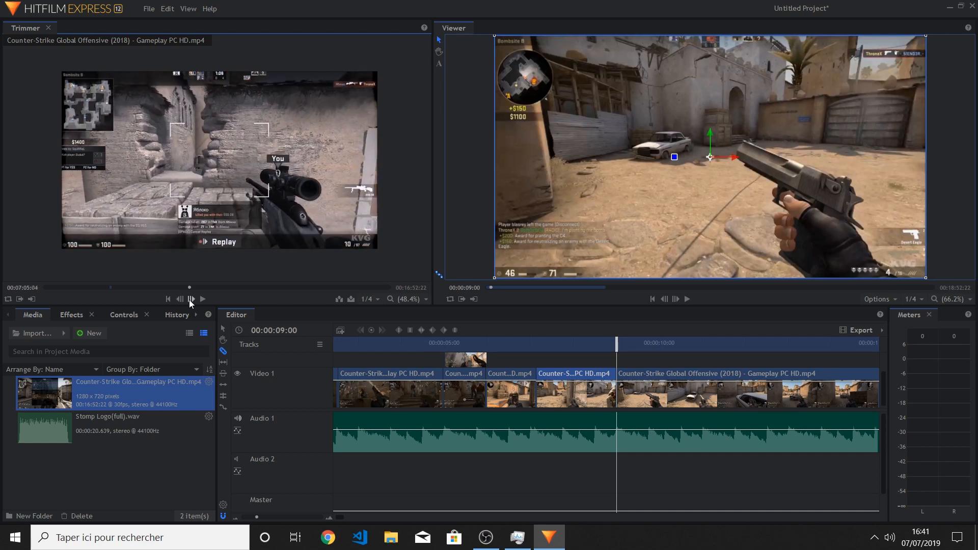
{"action": "left_click", "coordinate": [192, 300]}
{"action": "left_click", "coordinate": [192, 300]}
{"action": "left_click", "coordinate": [192, 300]}
{"action": "left_click", "coordinate": [193, 299]}
{"action": "left_click", "coordinate": [193, 300]}
{"action": "left_click", "coordinate": [192, 300]}
{"action": "left_click", "coordinate": [192, 299]}
{"action": "left_click", "coordinate": [193, 299]}
{"action": "left_click", "coordinate": [193, 300]}
{"action": "left_click", "coordinate": [193, 299]}
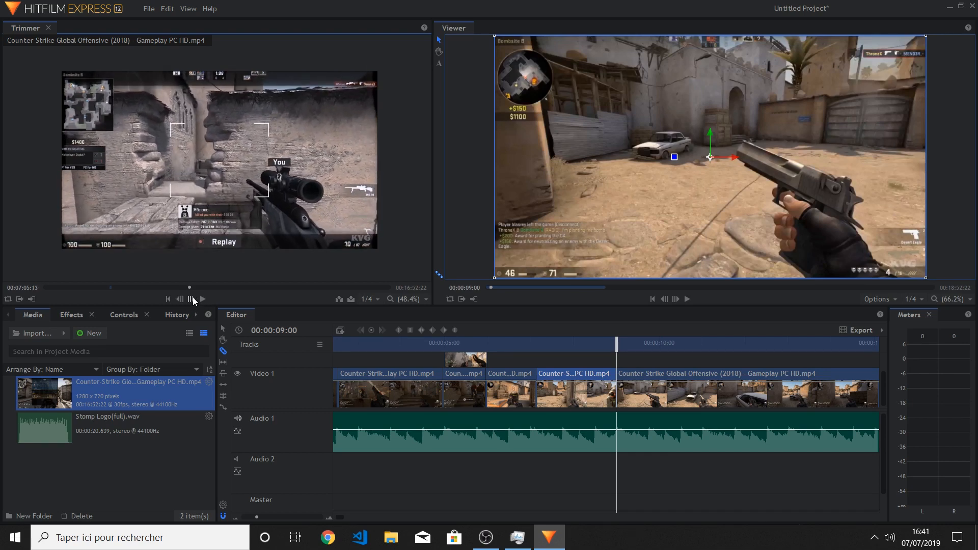
{"action": "left_click", "coordinate": [192, 299]}
{"action": "left_click", "coordinate": [192, 299]}
{"action": "left_click", "coordinate": [193, 301]}
{"action": "left_click", "coordinate": [192, 300]}
{"action": "left_click", "coordinate": [193, 301]}
{"action": "left_click", "coordinate": [193, 301]}
{"action": "left_click", "coordinate": [193, 301]}
{"action": "left_click", "coordinate": [193, 301]}
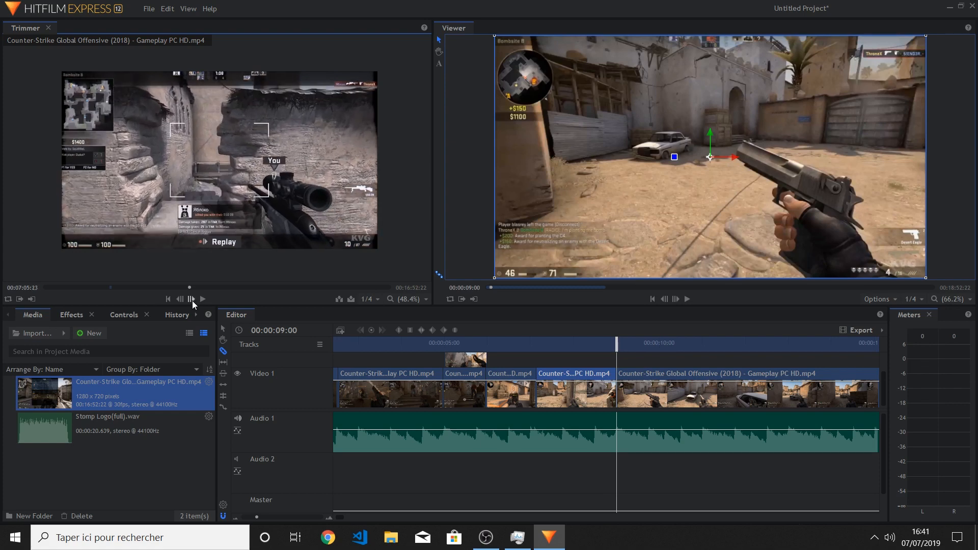
{"action": "left_click", "coordinate": [192, 301]}
{"action": "left_click", "coordinate": [192, 301]}
{"action": "left_click", "coordinate": [190, 302]}
{"action": "left_click", "coordinate": [191, 302]}
{"action": "left_click", "coordinate": [190, 303]}
{"action": "left_click", "coordinate": [191, 302]}
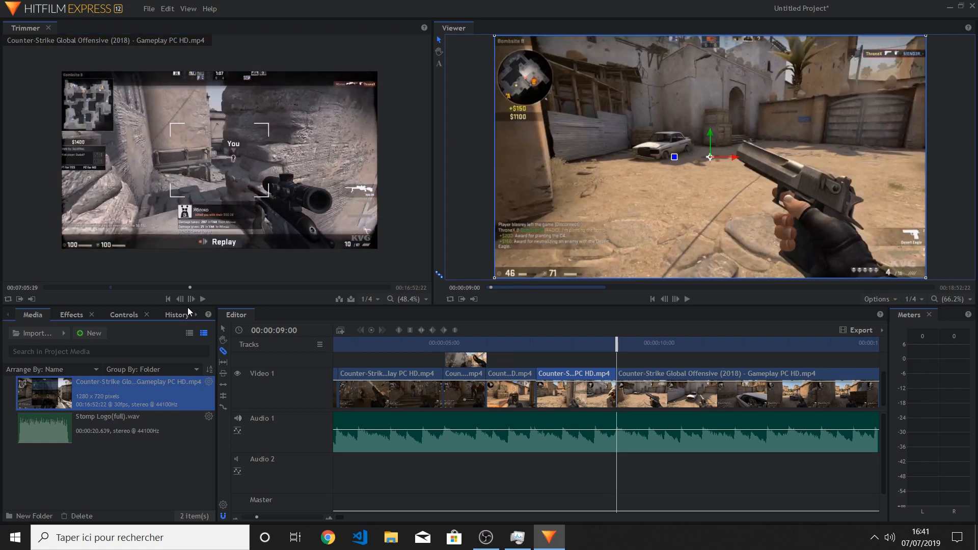
{"action": "left_click", "coordinate": [188, 299]}
{"action": "left_click", "coordinate": [189, 299]}
{"action": "left_click", "coordinate": [189, 300]}
{"action": "left_click", "coordinate": [189, 301]}
{"action": "left_click", "coordinate": [189, 302]}
{"action": "left_click", "coordinate": [189, 301]}
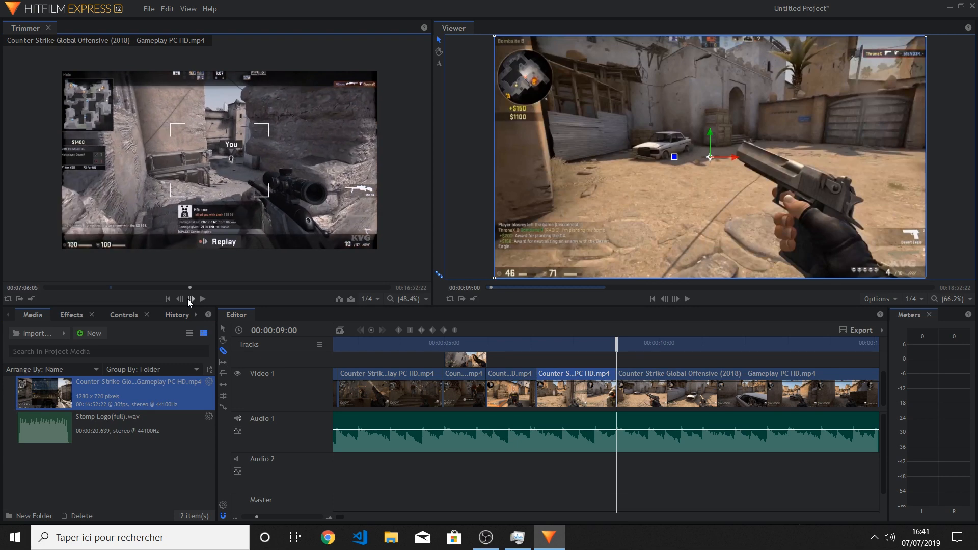
{"action": "left_click", "coordinate": [189, 302]}
{"action": "left_click", "coordinate": [189, 302]}
{"action": "left_click", "coordinate": [189, 302]}
{"action": "left_click", "coordinate": [189, 301]}
{"action": "left_click", "coordinate": [189, 302]}
{"action": "left_click", "coordinate": [189, 302]}
{"action": "left_click", "coordinate": [189, 302]}
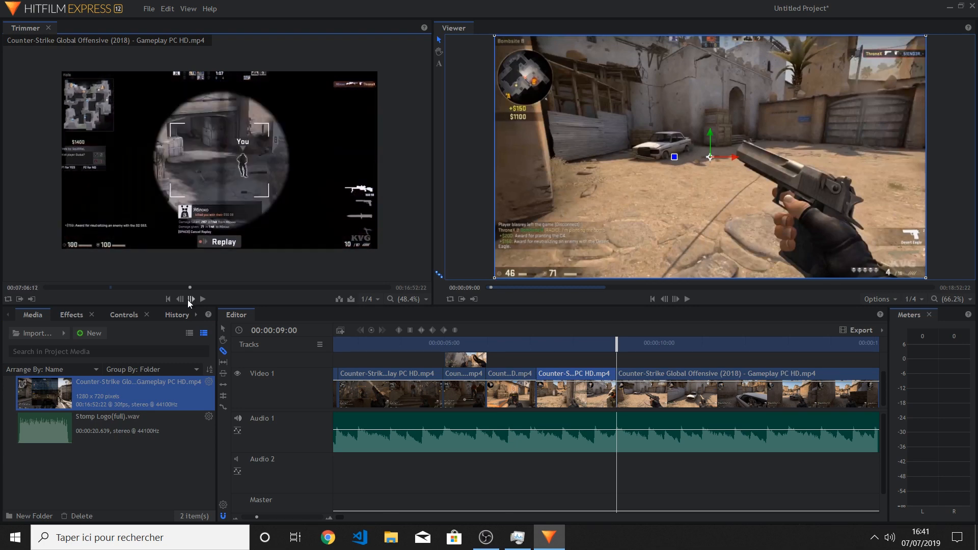
{"action": "left_click", "coordinate": [188, 302]}
{"action": "left_click", "coordinate": [177, 299]}
{"action": "left_click", "coordinate": [178, 299]}
{"action": "left_click", "coordinate": [178, 299]}
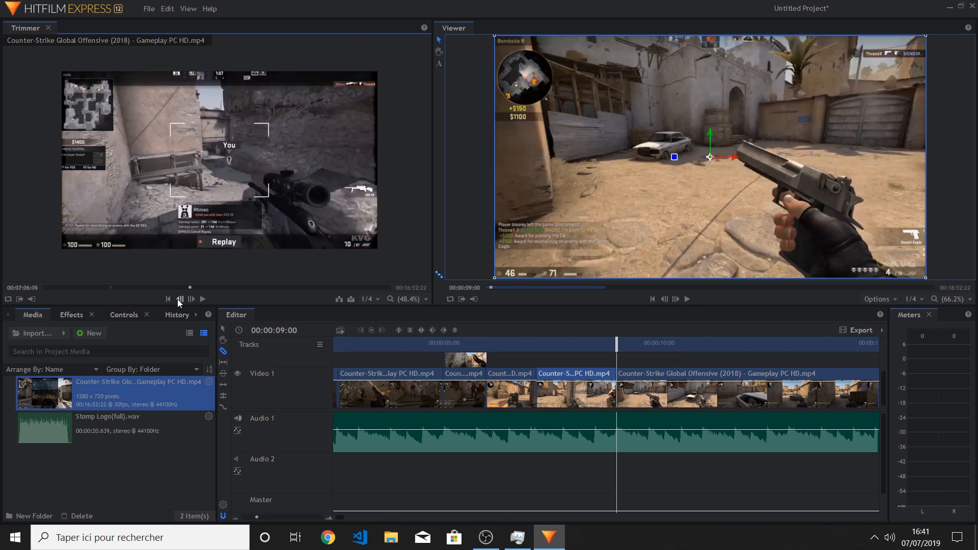
{"action": "left_click", "coordinate": [177, 299]}
{"action": "left_click", "coordinate": [177, 300]}
{"action": "left_click", "coordinate": [177, 300]}
{"action": "left_click", "coordinate": [177, 302]}
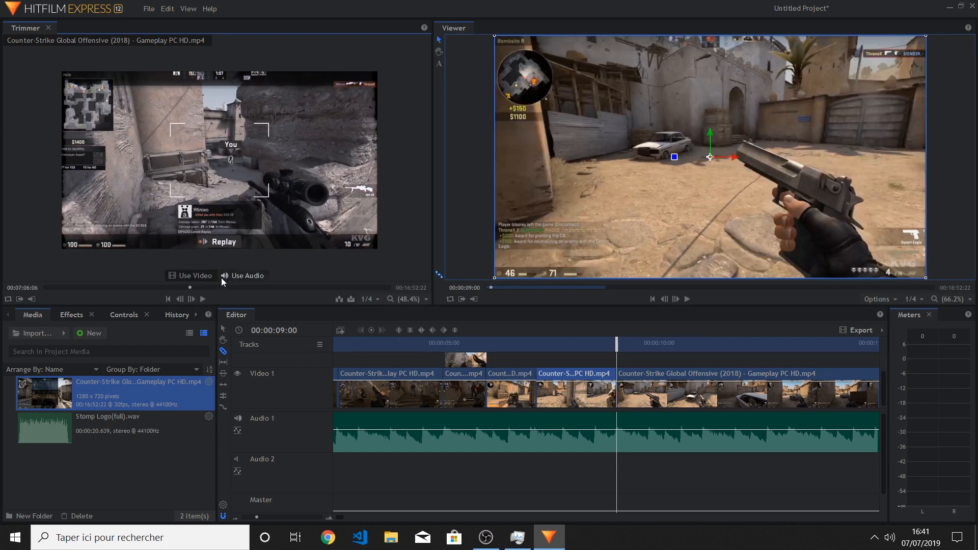
Step: Play the source on to 00:07:09:00 for the out point and place the trimmed replay on Video 2 at 00:00:09:00
{"action": "left_click", "coordinate": [203, 300]}
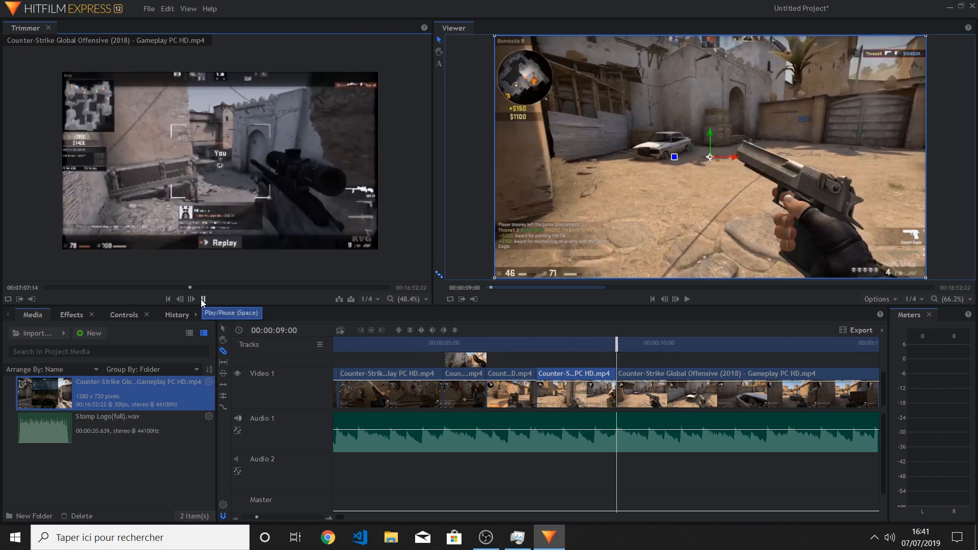
{"action": "left_click", "coordinate": [202, 300]}
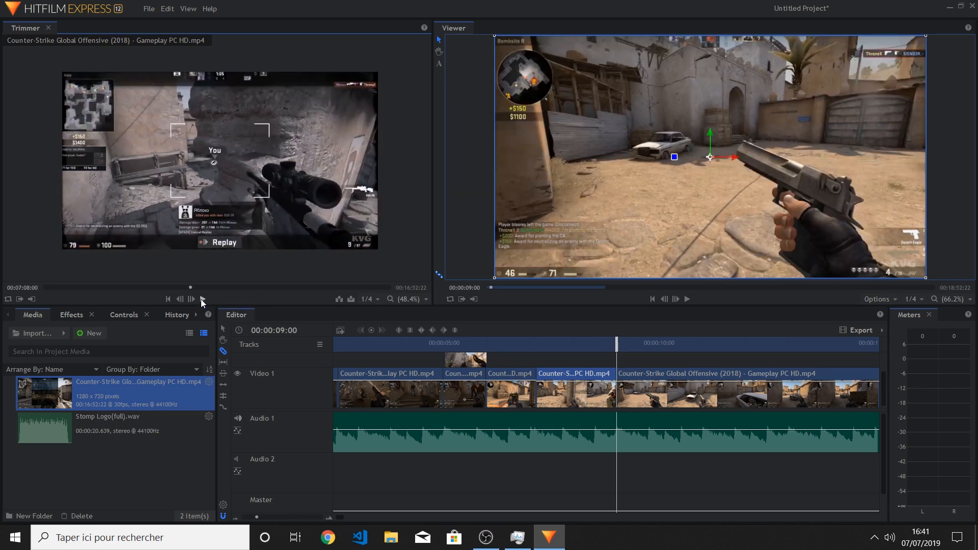
{"action": "left_click", "coordinate": [202, 299]}
{"action": "left_click", "coordinate": [202, 299]}
{"action": "left_click", "coordinate": [202, 299]}
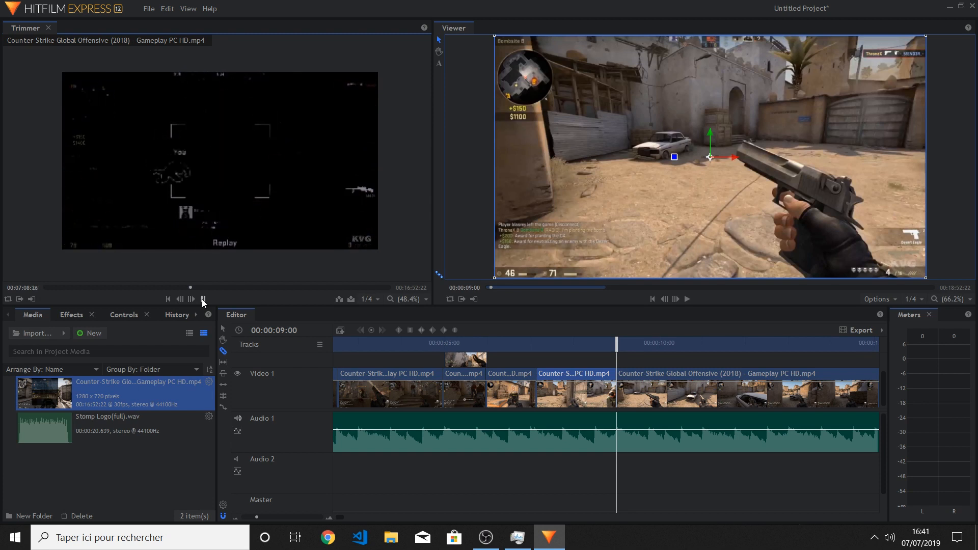
{"action": "left_click", "coordinate": [202, 299]}
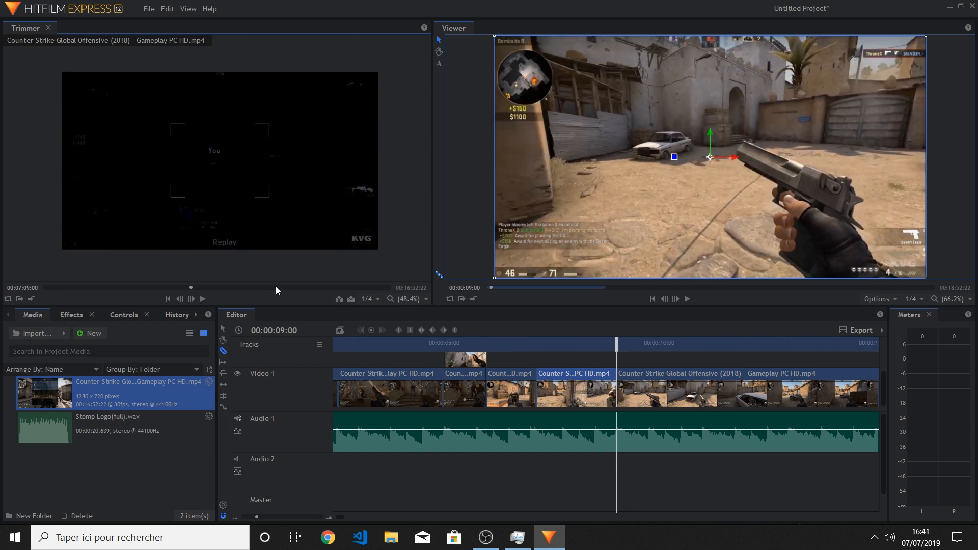
{"action": "mouse_move", "coordinate": [182, 216]}
{"action": "left_click_drag", "start_coordinate": [207, 195], "coordinate": [564, 345]}
Step: Play through the inserted Video 2 replay shot, unmute Audio 2, and replay the section up to 00:00:11:29
{"action": "mouse_move", "coordinate": [302, 252]}
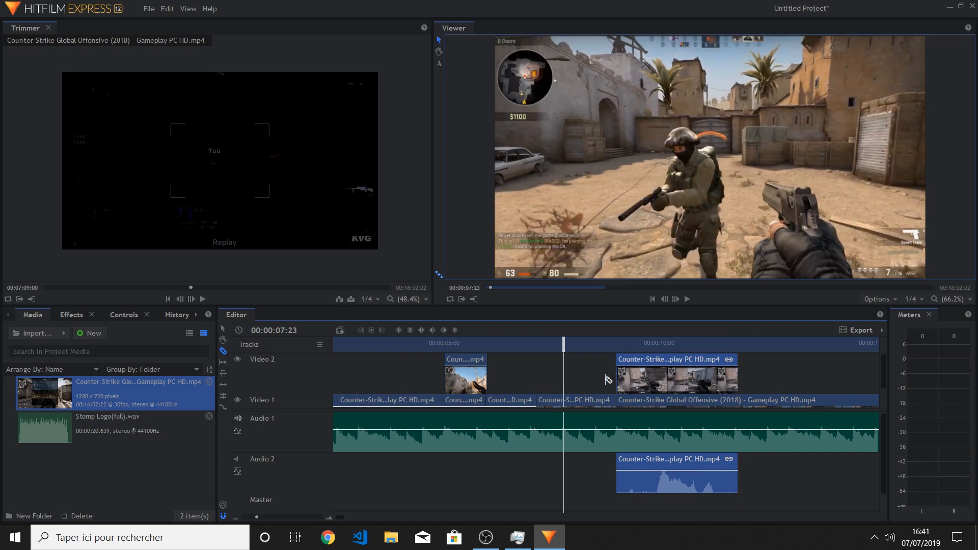
{"action": "key", "text": "space"}
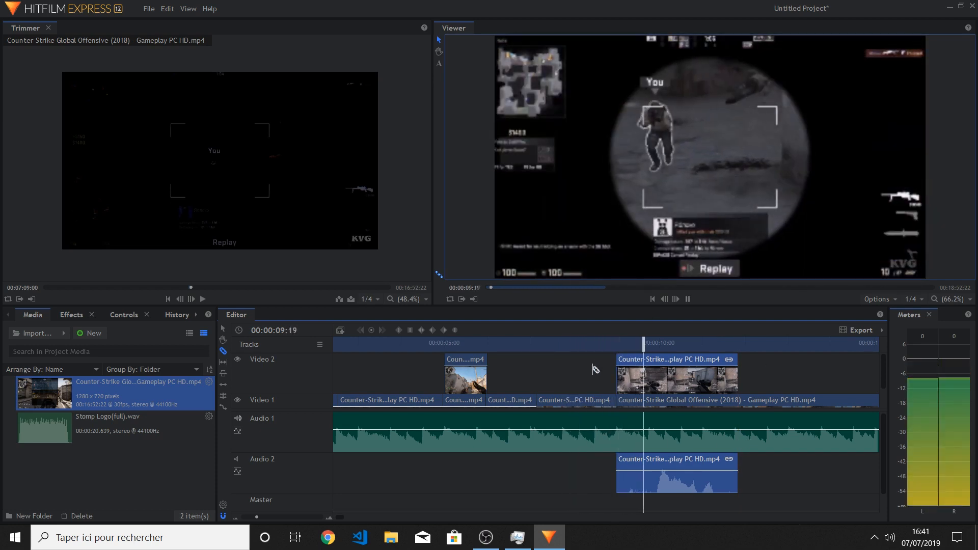
{"action": "key", "text": "space"}
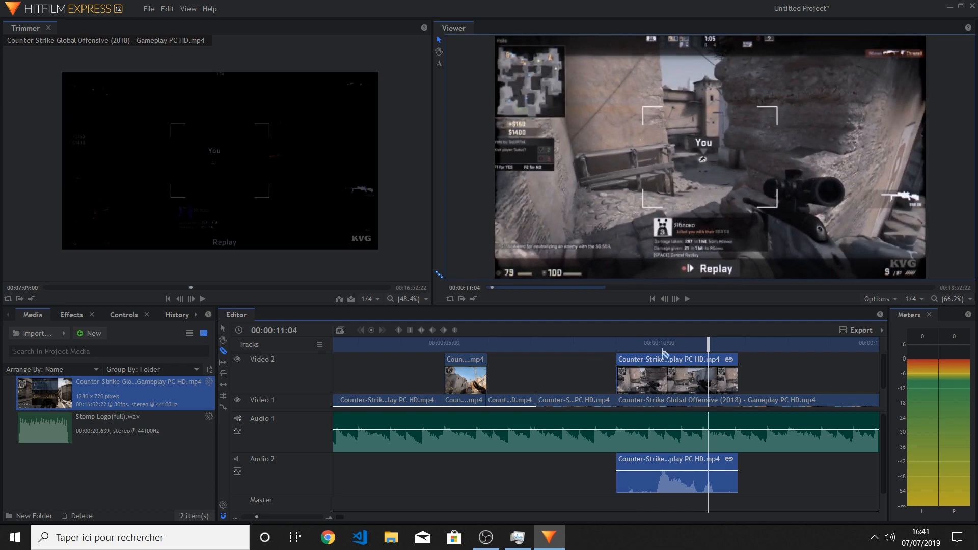
{"action": "left_click", "coordinate": [612, 343]}
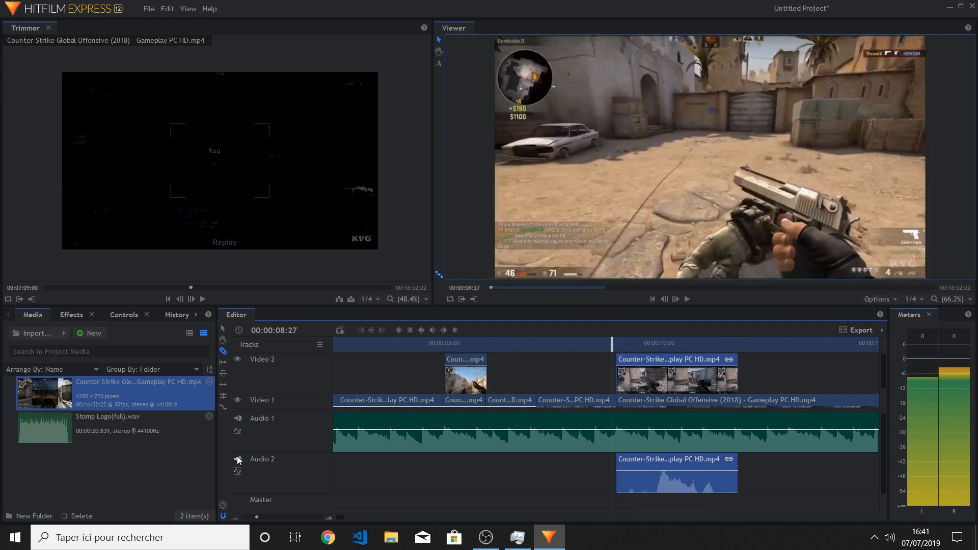
{"action": "key", "text": "space"}
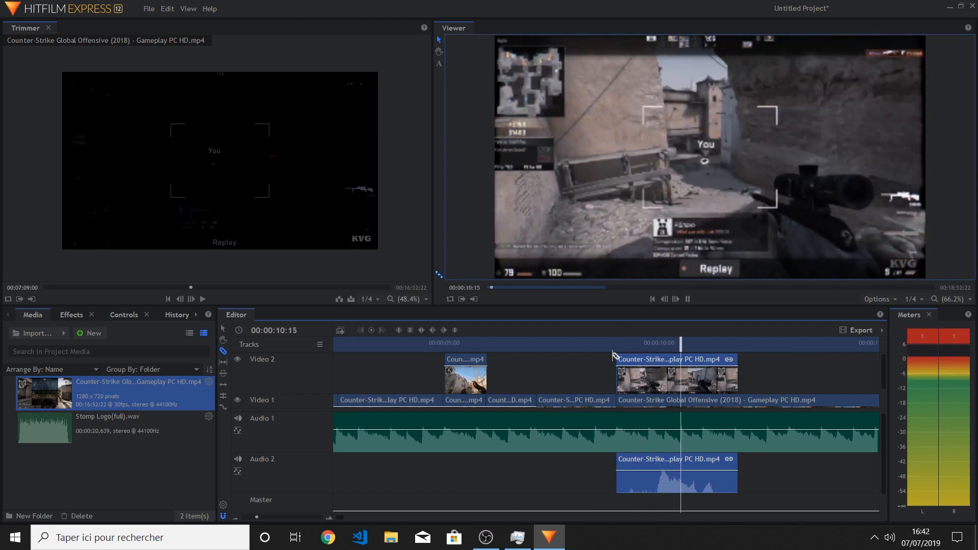
{"action": "key", "text": "space"}
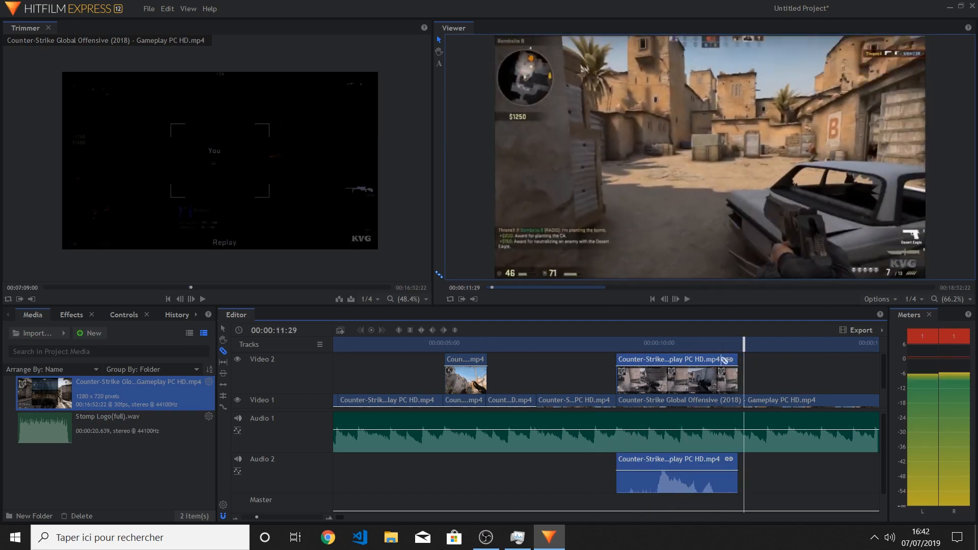
Step: Slice the tracks on the beat around 00:00:10:27, remove the leftover end of the Video 2 replay, and play past the cut
{"action": "mouse_move", "coordinate": [717, 346]}
{"action": "left_mouse_down"}
{"action": "mouse_move", "coordinate": [678, 347]}
{"action": "mouse_move", "coordinate": [698, 348]}
{"action": "left_mouse_up"}
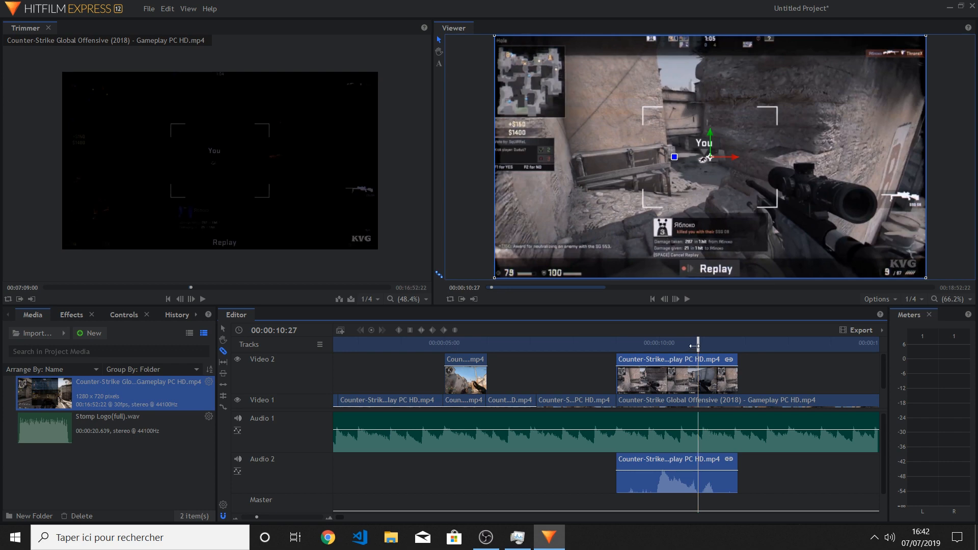
{"action": "left_click_drag", "start_coordinate": [695, 347], "coordinate": [698, 346]}
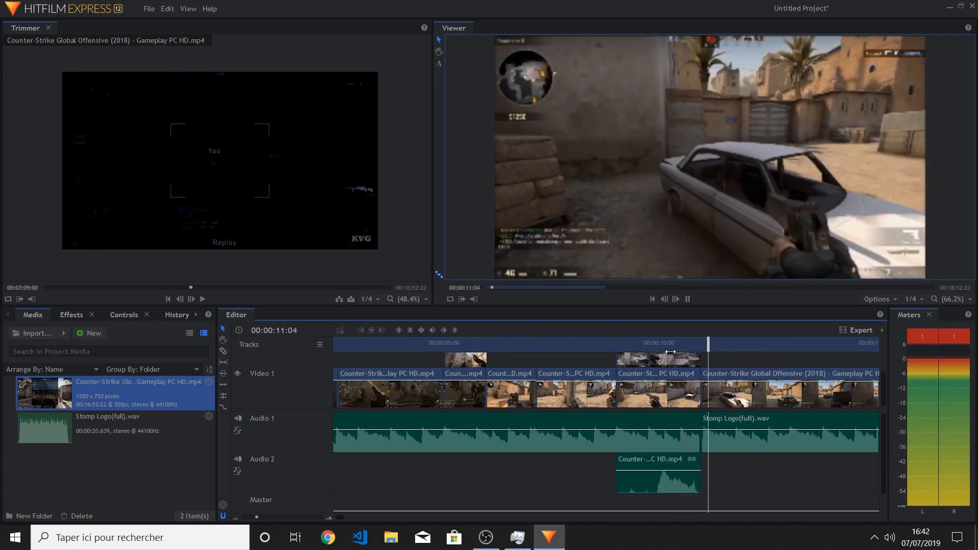
{"action": "key", "text": "space"}
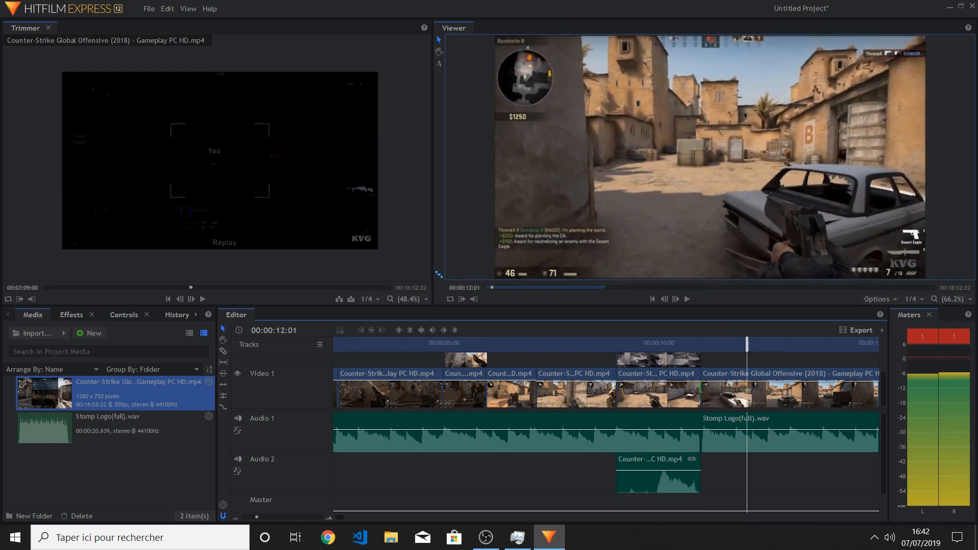
Step: Check the footage remaining after the slice and replay the transition out of the replay shot from 00:00:09:26
{"action": "left_click", "coordinate": [710, 392]}
{"action": "left_click_drag", "start_coordinate": [878, 390], "coordinate": [390, 388]}
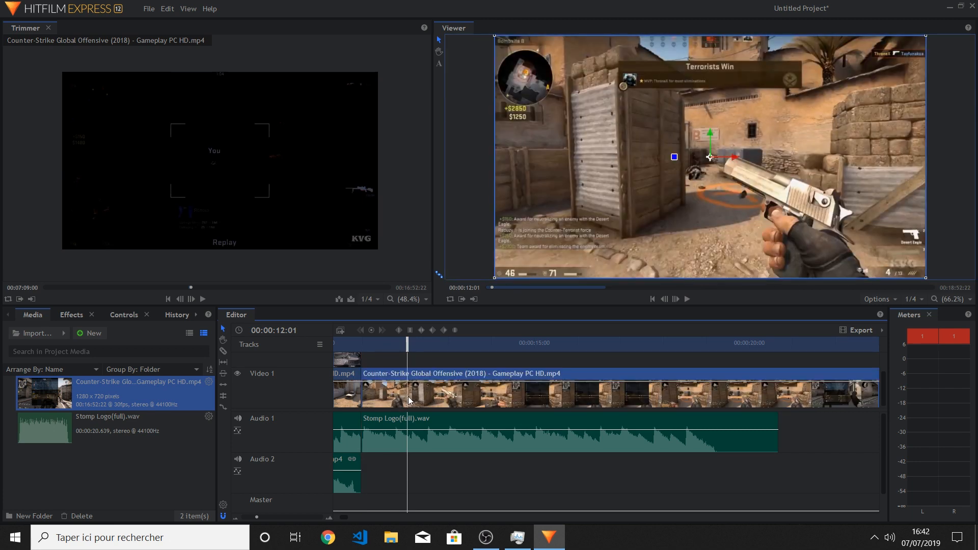
{"action": "left_click_drag", "start_coordinate": [408, 345], "coordinate": [346, 352]}
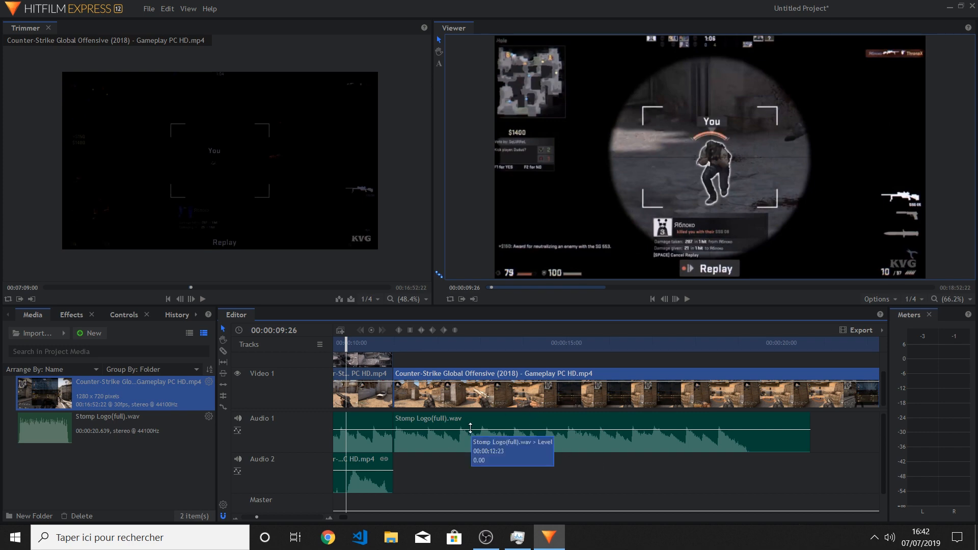
{"action": "key", "text": "space"}
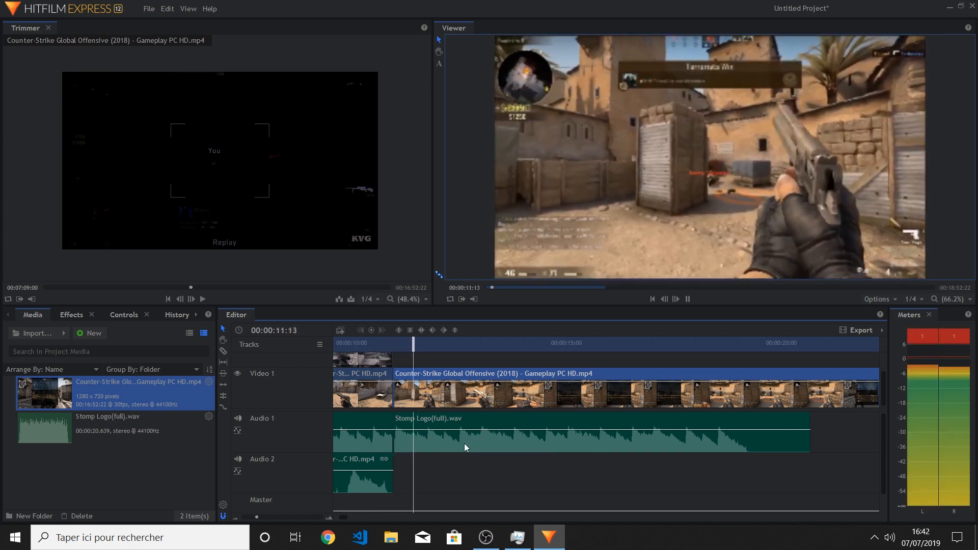
Step: Place another shot from the source gameplay footage on the timeline in the closing section of the music
{"action": "left_click_drag", "start_coordinate": [420, 400], "coordinate": [384, 399]}
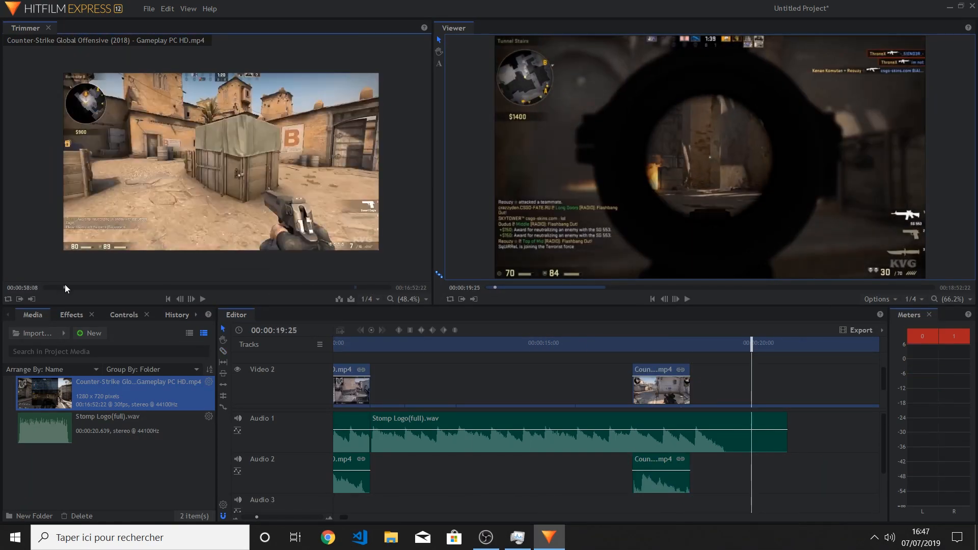
{"action": "left_click_drag", "start_coordinate": [221, 162], "coordinate": [531, 376]}
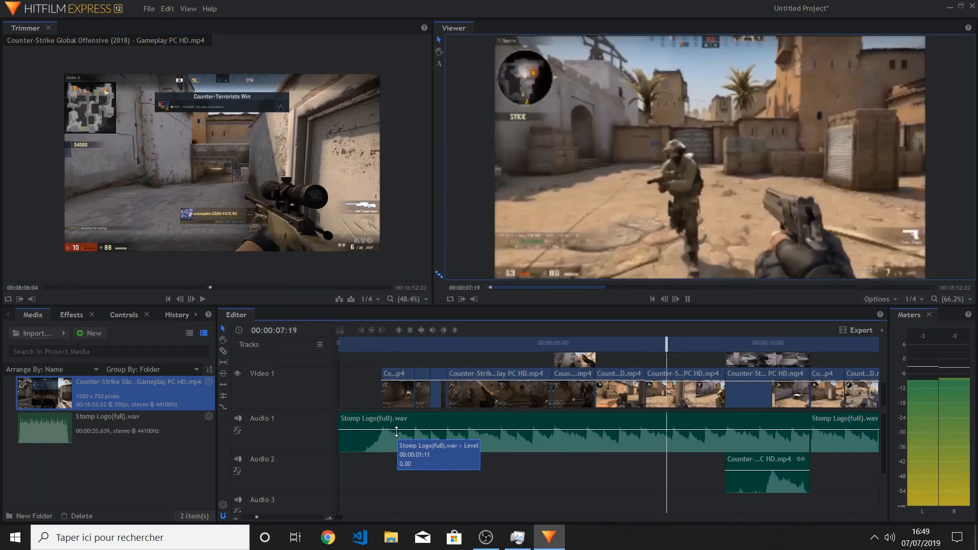
Step: Play the whole edit from the beginning to 00:00:21:13 to check the cuts against the music
{"action": "key", "text": "Home"}
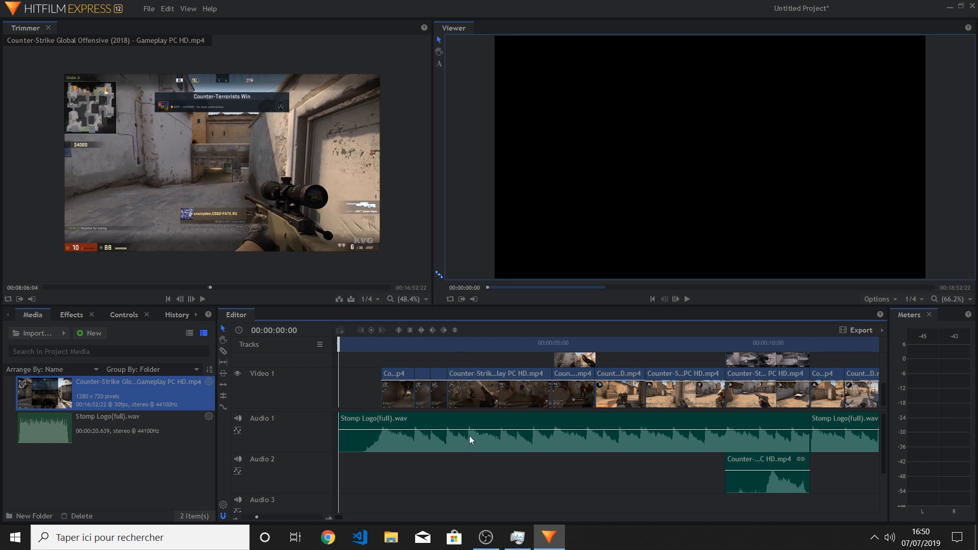
{"action": "key", "text": "space"}
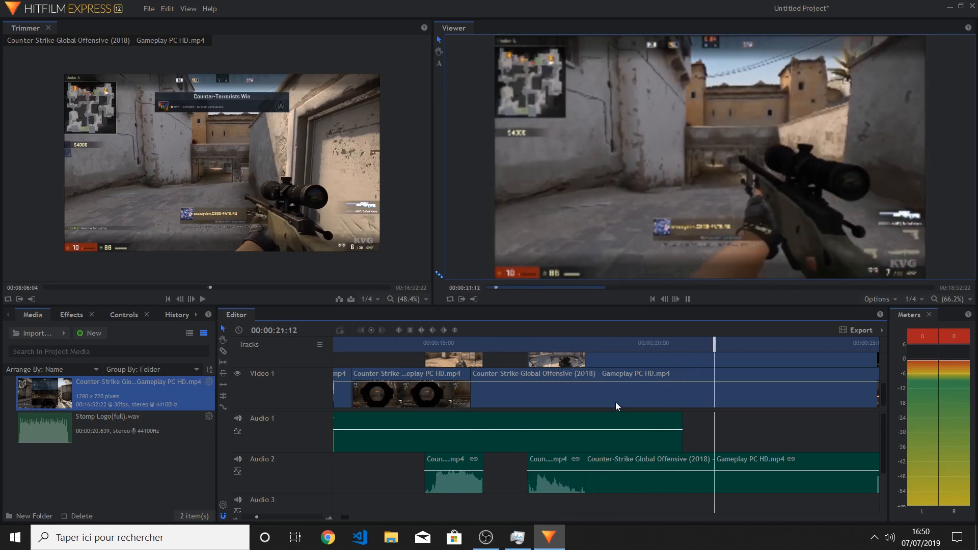
{"action": "key", "text": "space"}
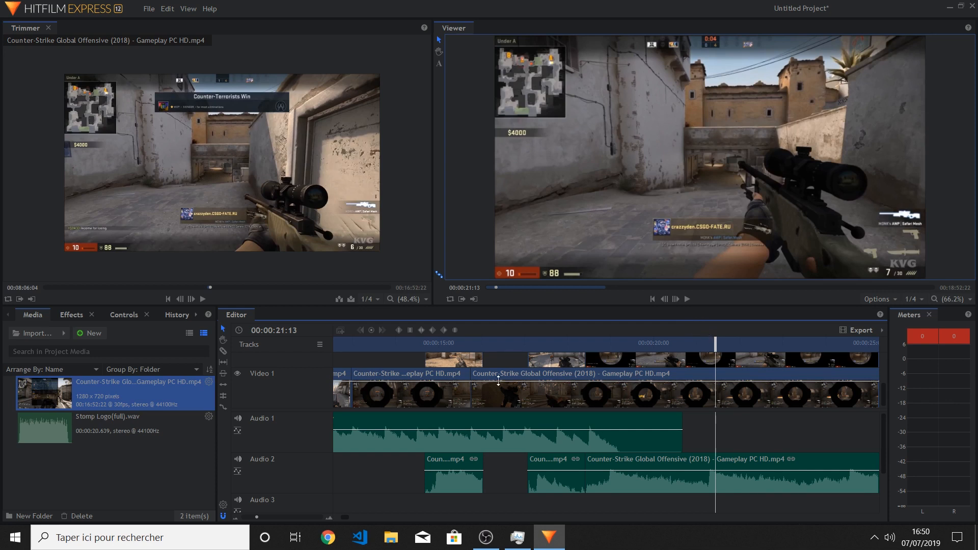
Step: Convert the Video 2 clip at 00:00:05:17 into a composite shot
{"action": "left_click_drag", "start_coordinate": [715, 337], "coordinate": [570, 382]}
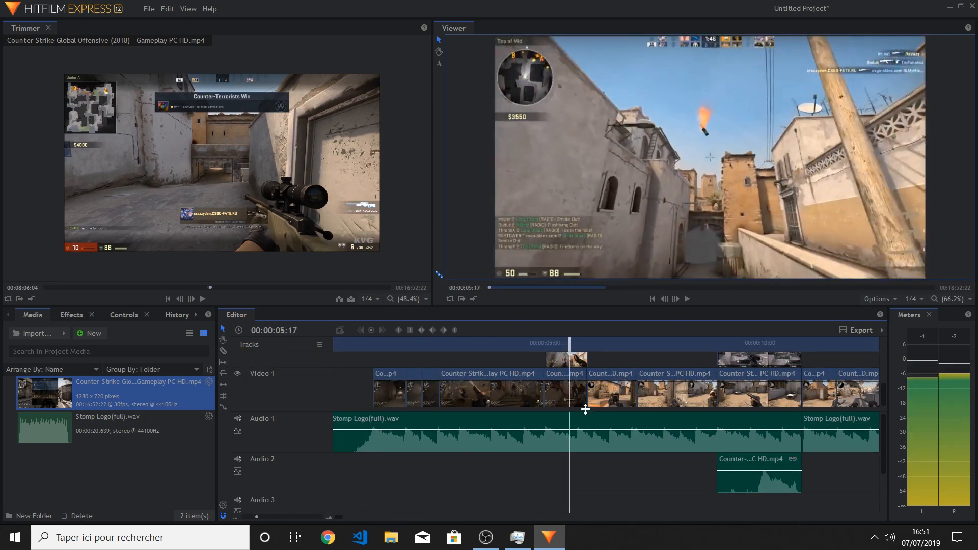
{"action": "right_click", "coordinate": [560, 364]}
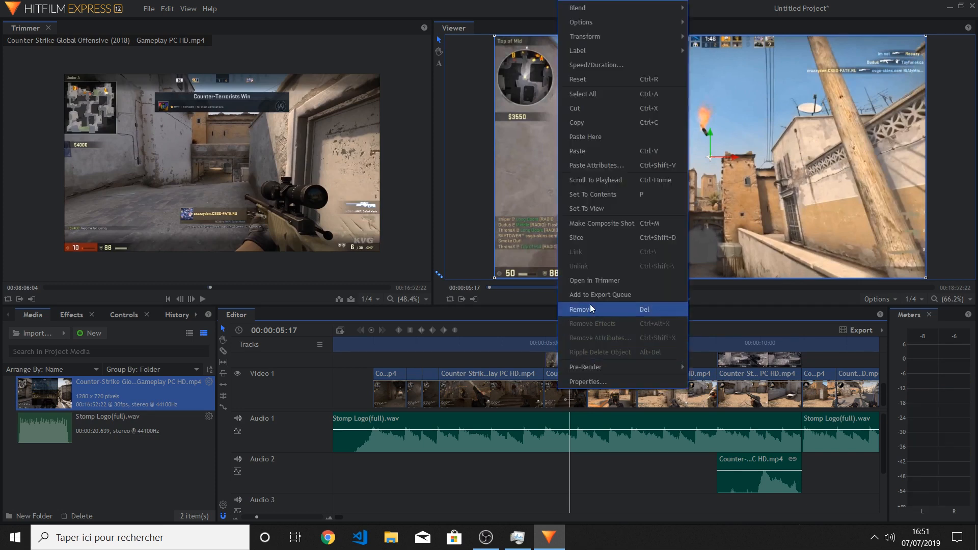
{"action": "left_click", "coordinate": [622, 223]}
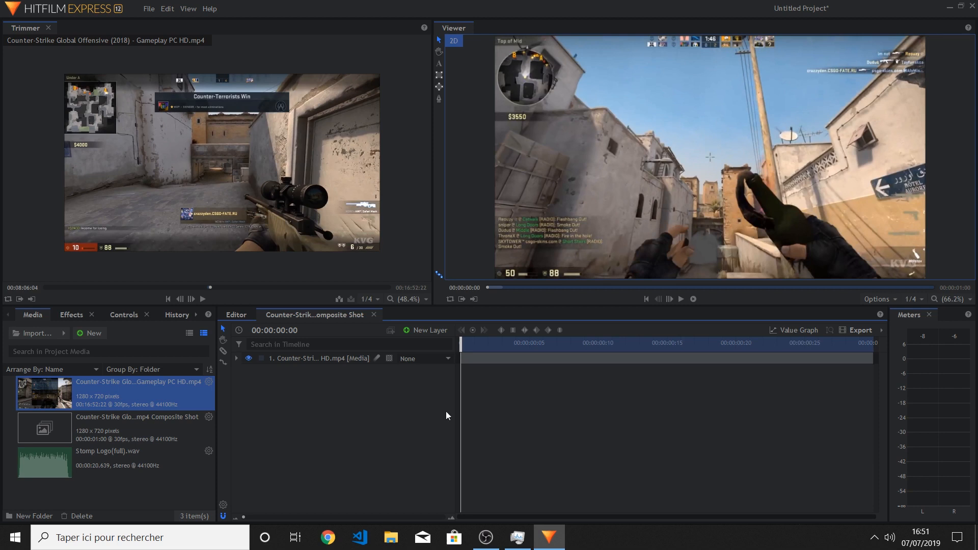
Step: Find the Star Travel preset among the Quick 3D effects, add it above the footage in the composite shot, and preview it
{"action": "left_click", "coordinate": [78, 315]}
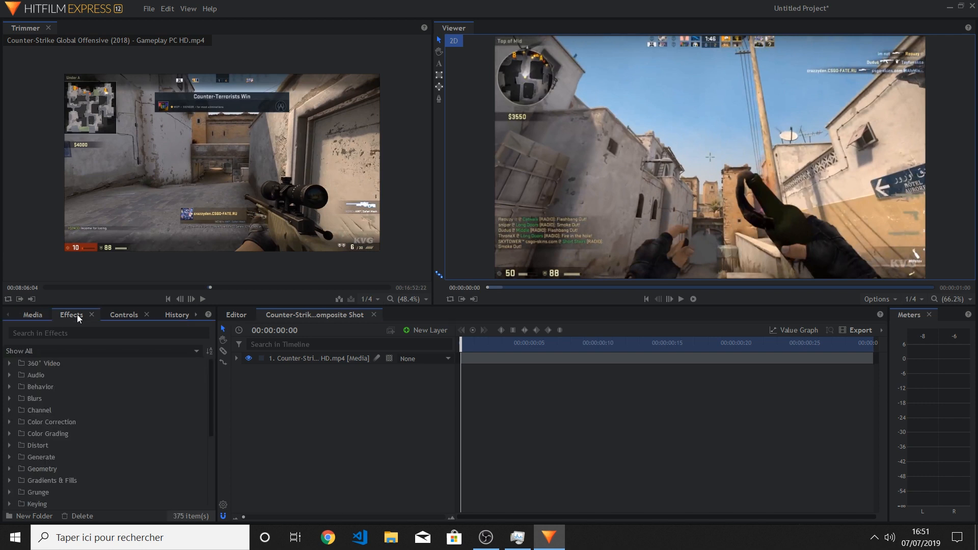
{"action": "scroll", "coordinate": [72, 443], "scroll_direction": "down", "scroll_amount": 4}
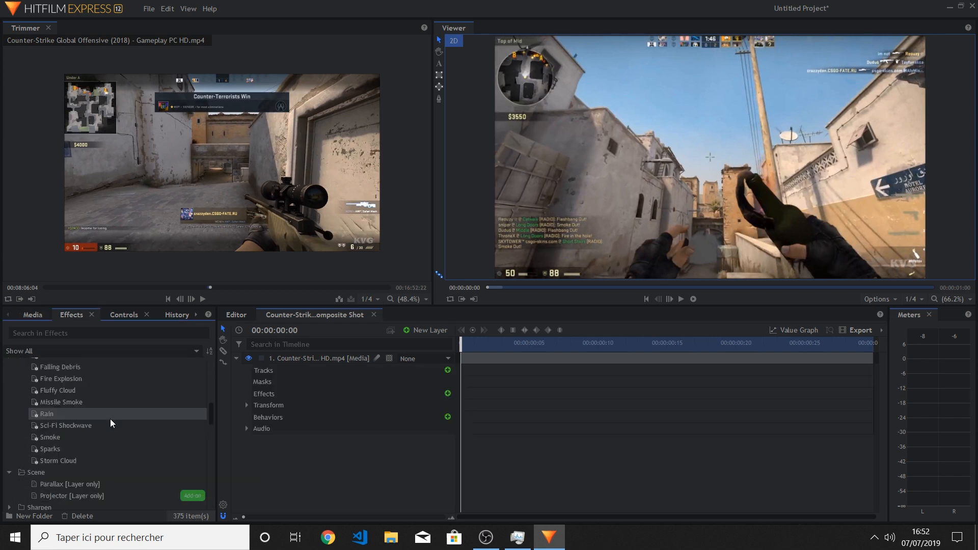
{"action": "scroll", "coordinate": [110, 417], "scroll_direction": "up", "scroll_amount": 2}
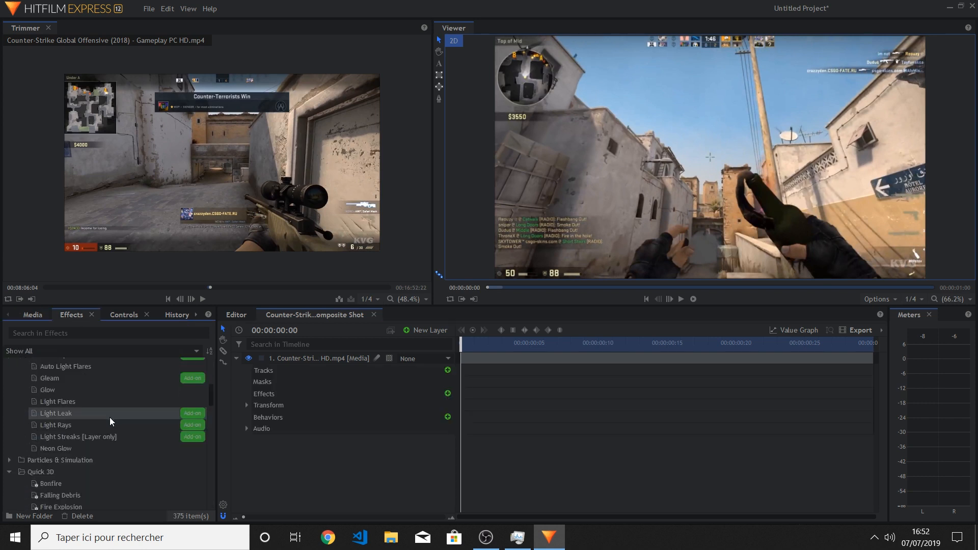
{"action": "scroll", "coordinate": [110, 417], "scroll_direction": "down", "scroll_amount": 10}
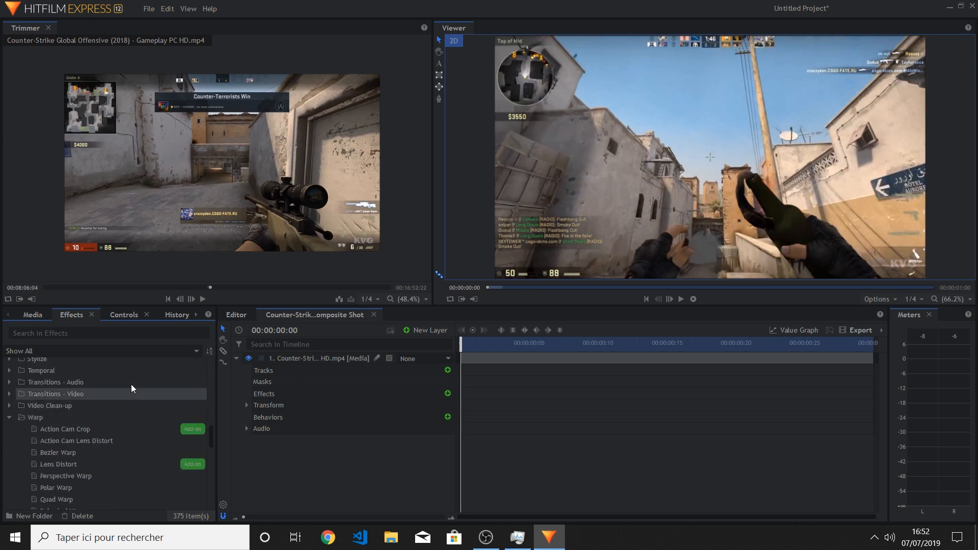
{"action": "scroll", "coordinate": [147, 410], "scroll_direction": "down", "scroll_amount": 1}
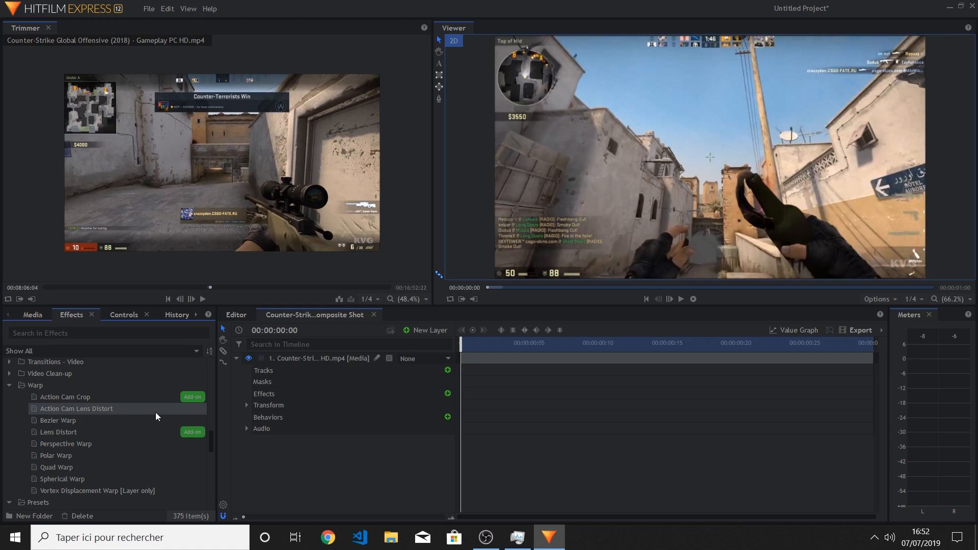
{"action": "scroll", "coordinate": [155, 411], "scroll_direction": "down", "scroll_amount": 8}
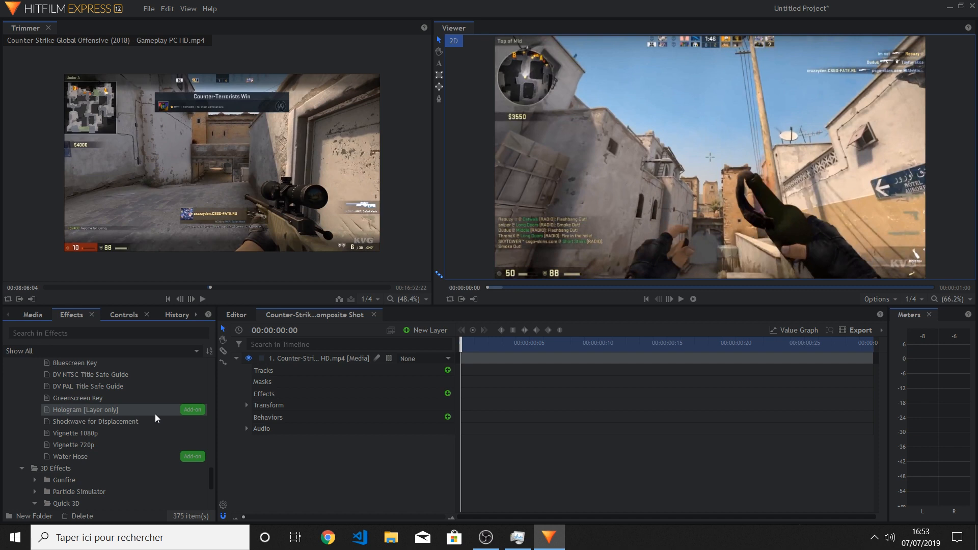
{"action": "scroll", "coordinate": [155, 414], "scroll_direction": "down", "scroll_amount": 2}
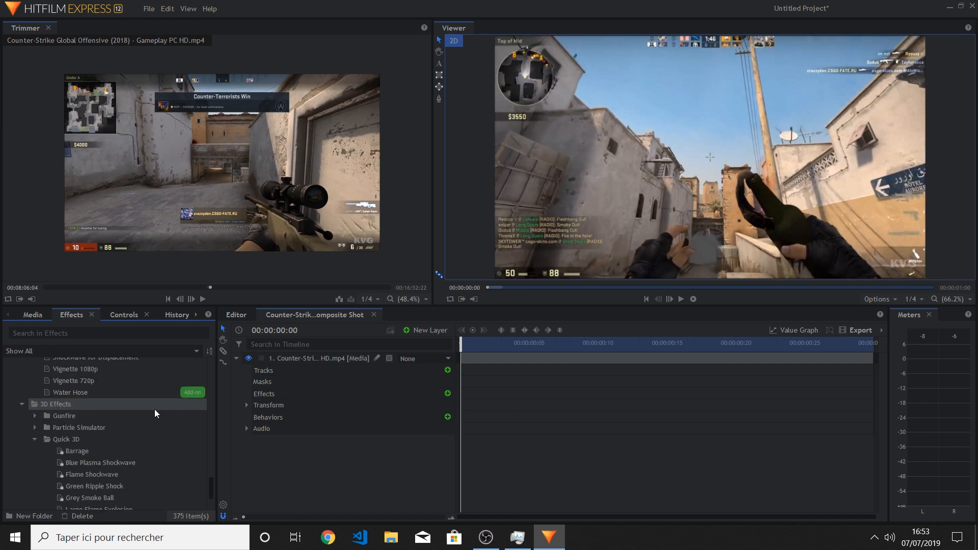
{"action": "scroll", "coordinate": [155, 409], "scroll_direction": "down", "scroll_amount": 2}
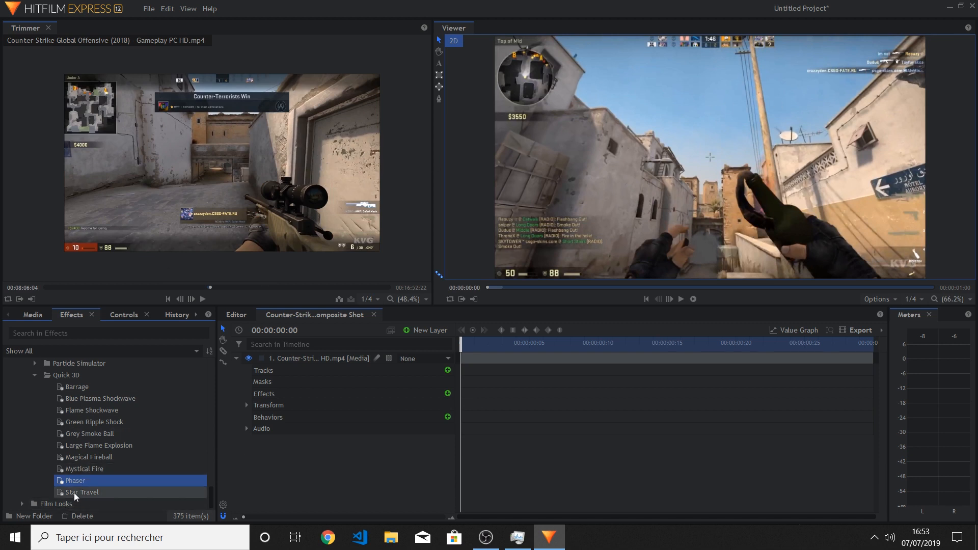
{"action": "left_click_drag", "start_coordinate": [74, 493], "coordinate": [465, 363]}
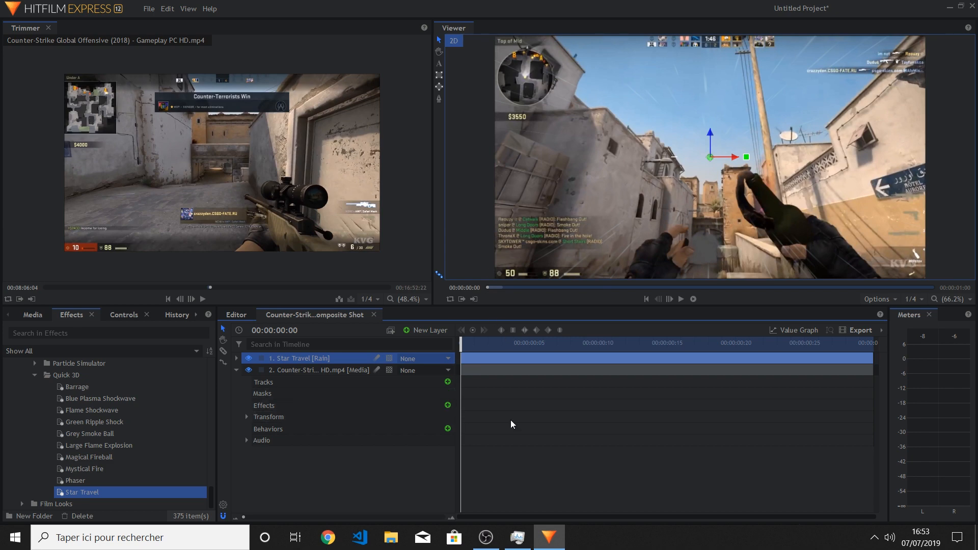
{"action": "key", "text": "space"}
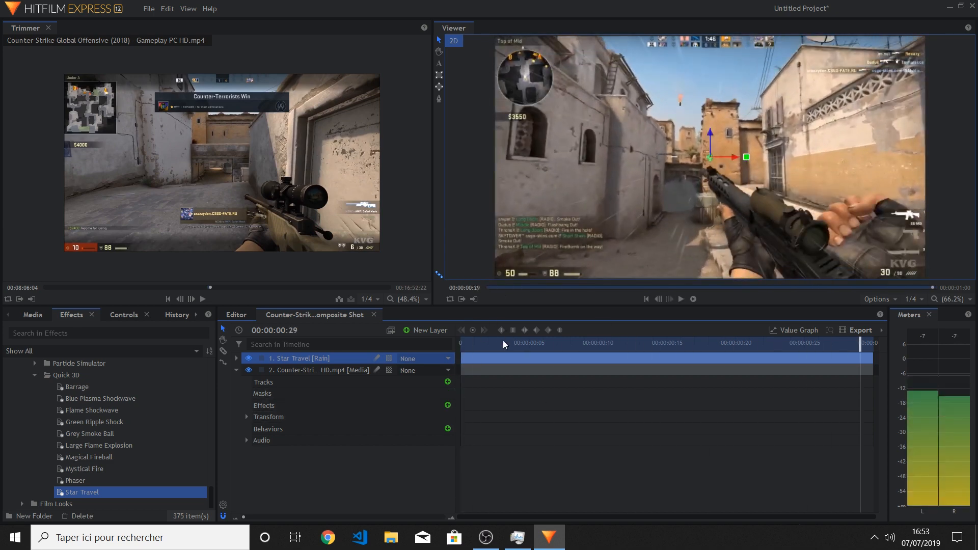
Step: Return to the main edit and make a composite shot from the Video 1 clip at 00:00:07:02, using the Selected Clip and Leave Here options
{"action": "left_click", "coordinate": [236, 316]}
{"action": "left_click", "coordinate": [638, 356]}
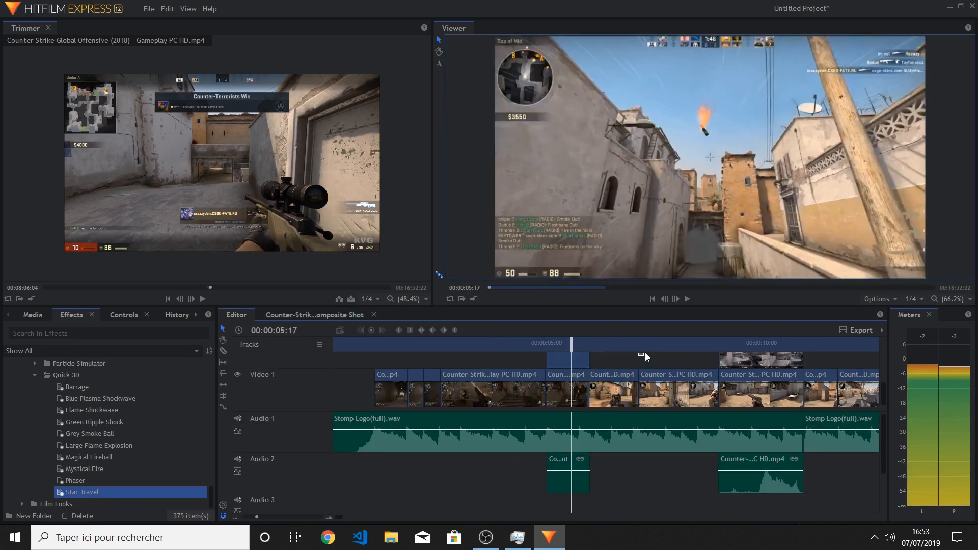
{"action": "left_click", "coordinate": [647, 389]}
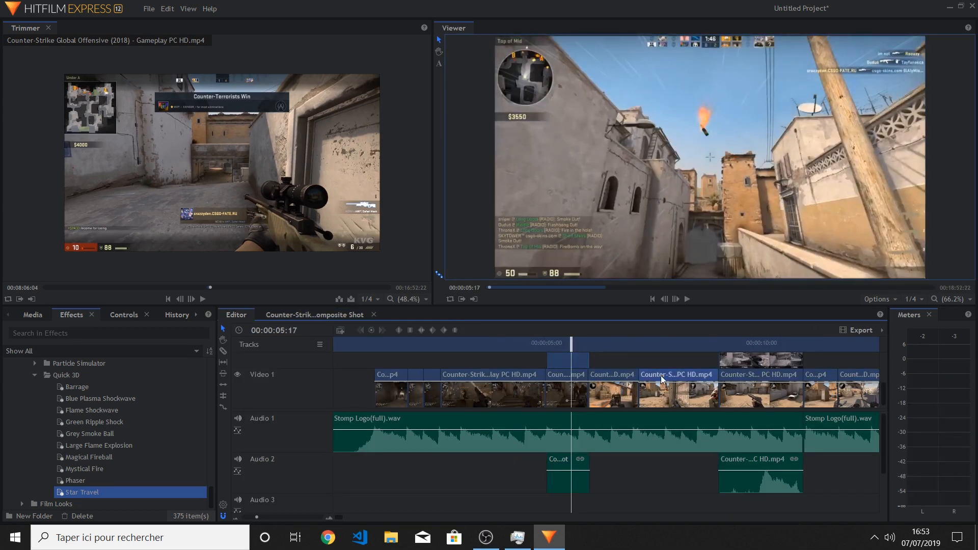
{"action": "right_click", "coordinate": [665, 391]}
{"action": "left_click", "coordinate": [705, 227]}
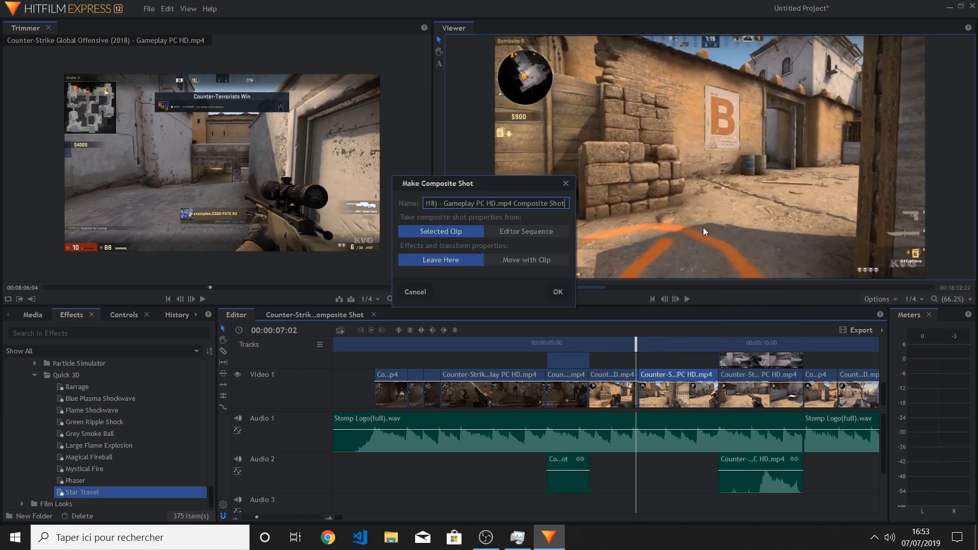
{"action": "left_click", "coordinate": [557, 292]}
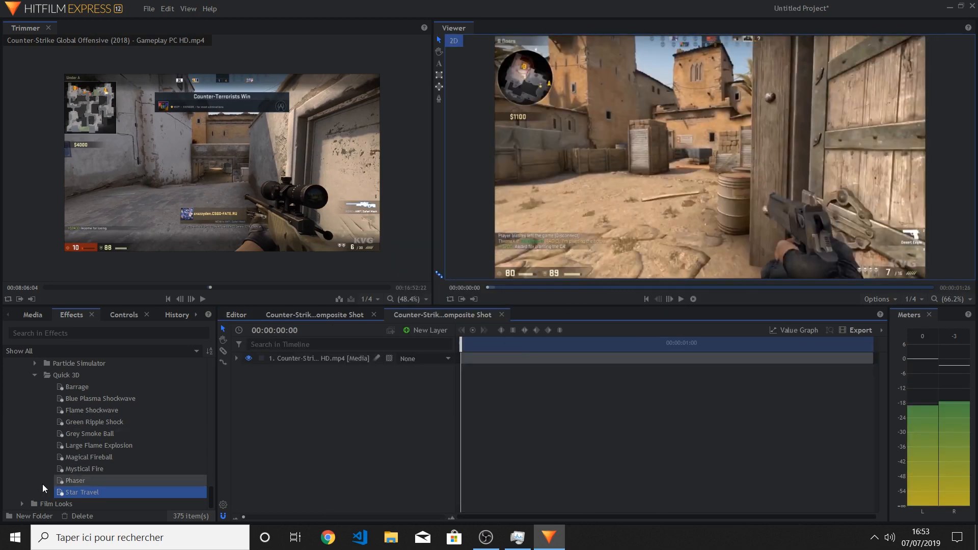
Step: Try the Phaser preset above the footage in the new composite shot, preview it, and remove it
{"action": "left_click_drag", "start_coordinate": [66, 484], "coordinate": [461, 356]}
{"action": "key", "text": "space"}
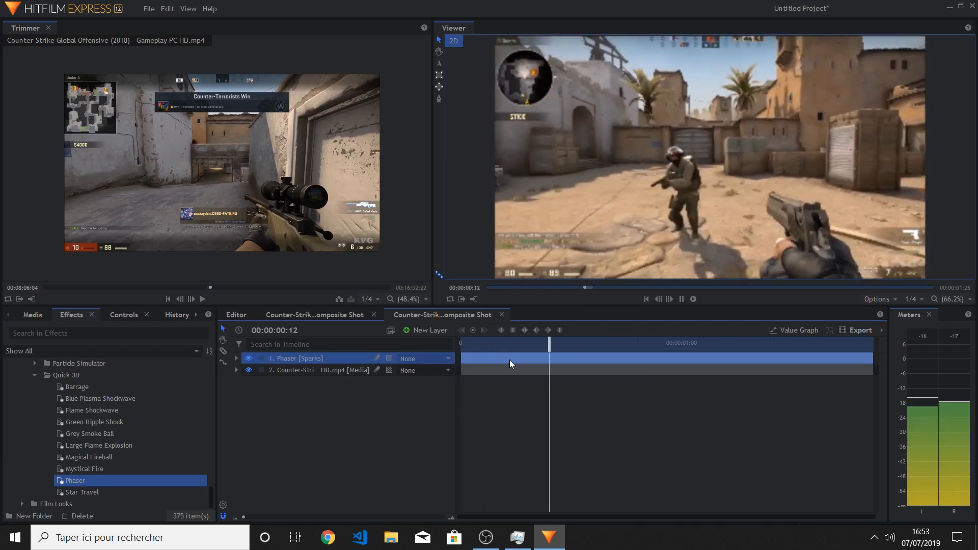
{"action": "key", "text": "Delete"}
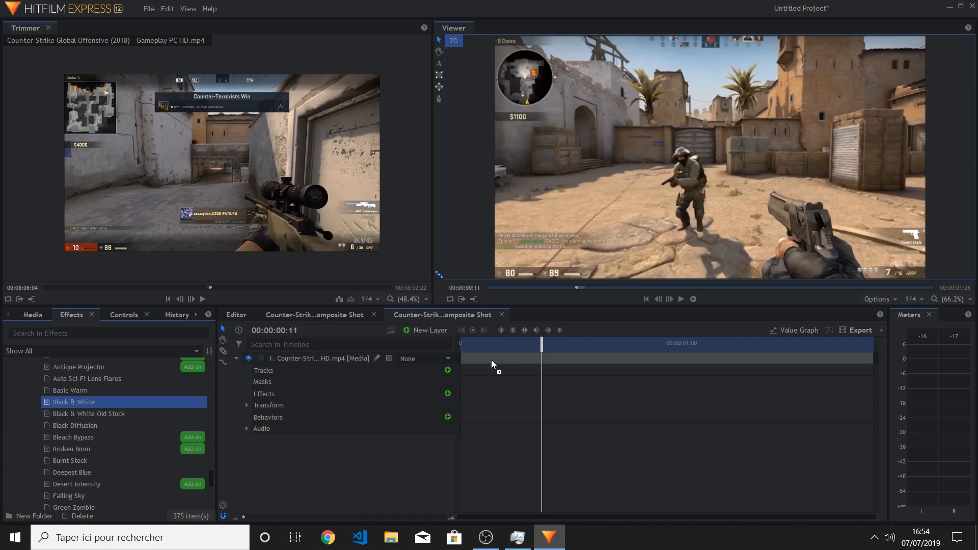
Step: Apply the Black & White and Black Diffusion looks to the footage layer and play the composite shot
{"action": "left_click", "coordinate": [388, 406]}
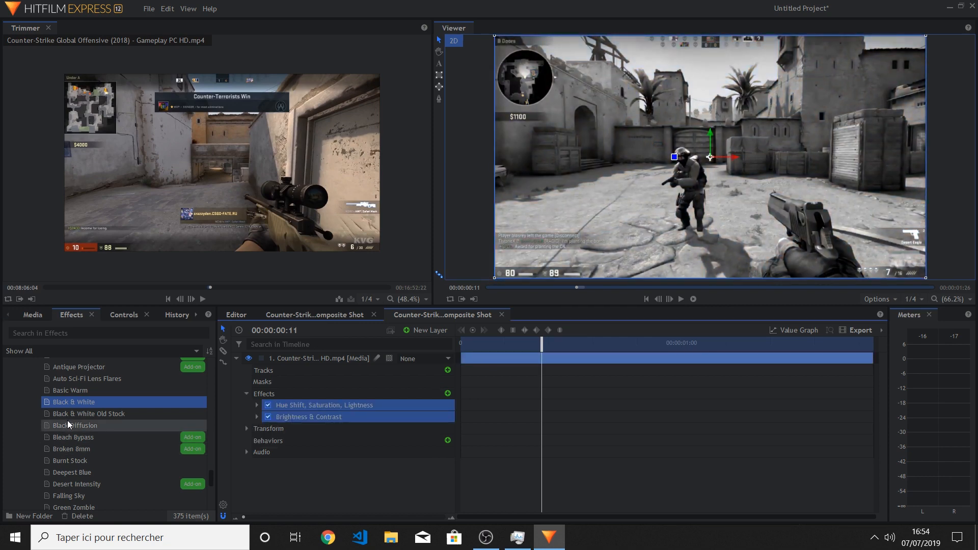
{"action": "left_click_drag", "start_coordinate": [75, 425], "coordinate": [480, 357]}
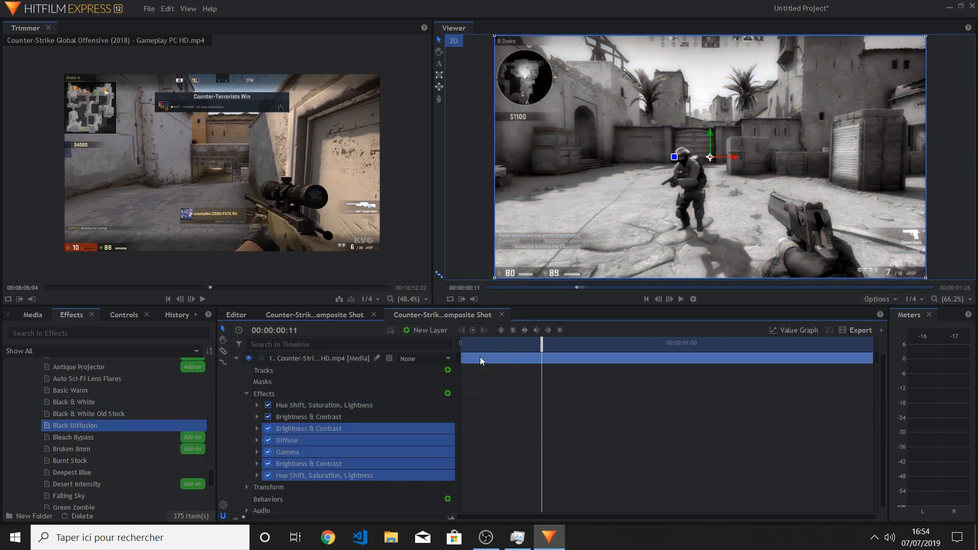
{"action": "key", "text": "space"}
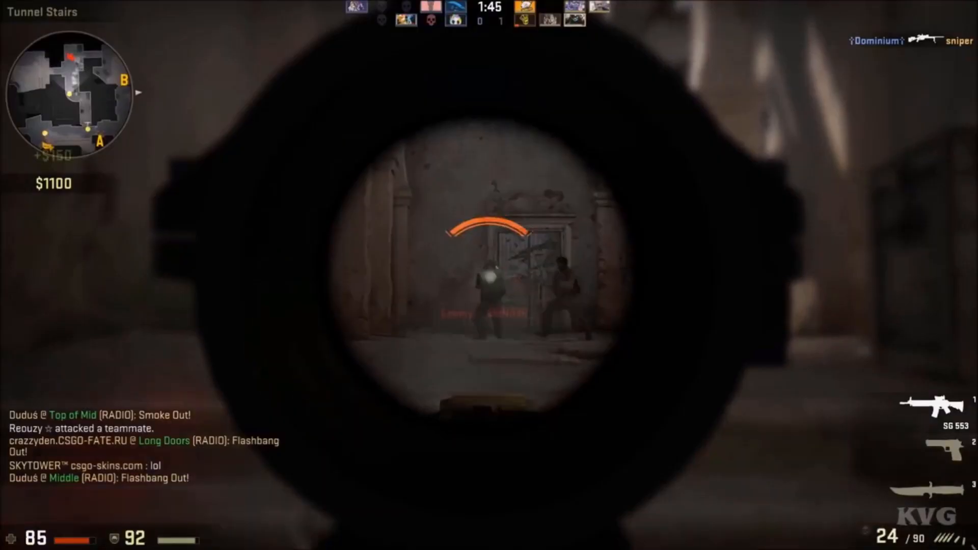
{"action": "left_click", "coordinate": [489, 275]}
{"action": "left_click", "coordinate": [489, 275]}
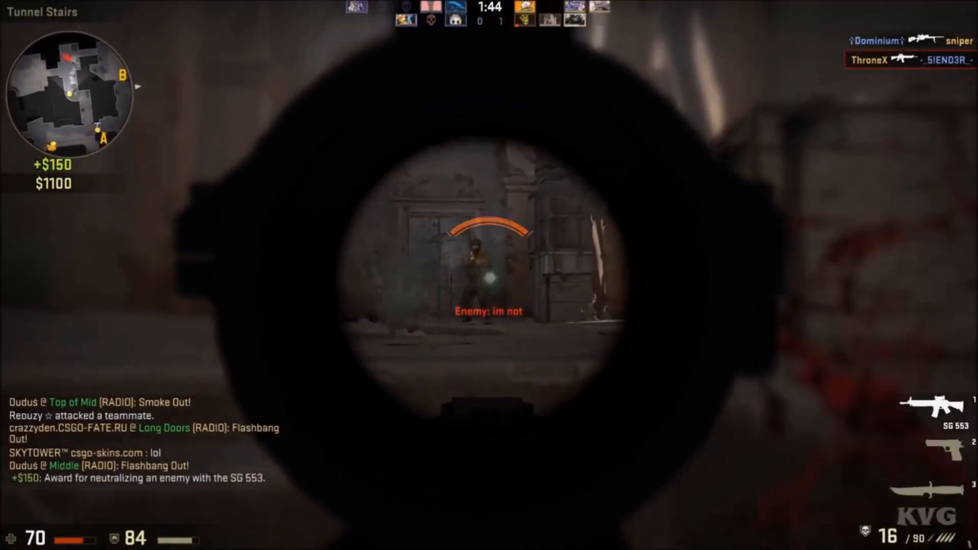
{"action": "left_click", "coordinate": [489, 275]}
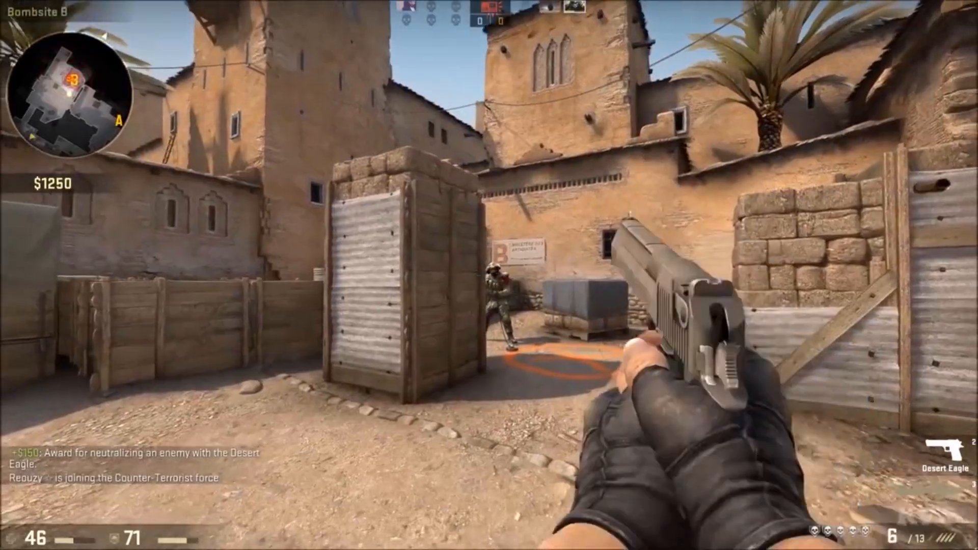
{"action": "left_click", "coordinate": [490, 275]}
{"action": "left_click", "coordinate": [489, 275]}
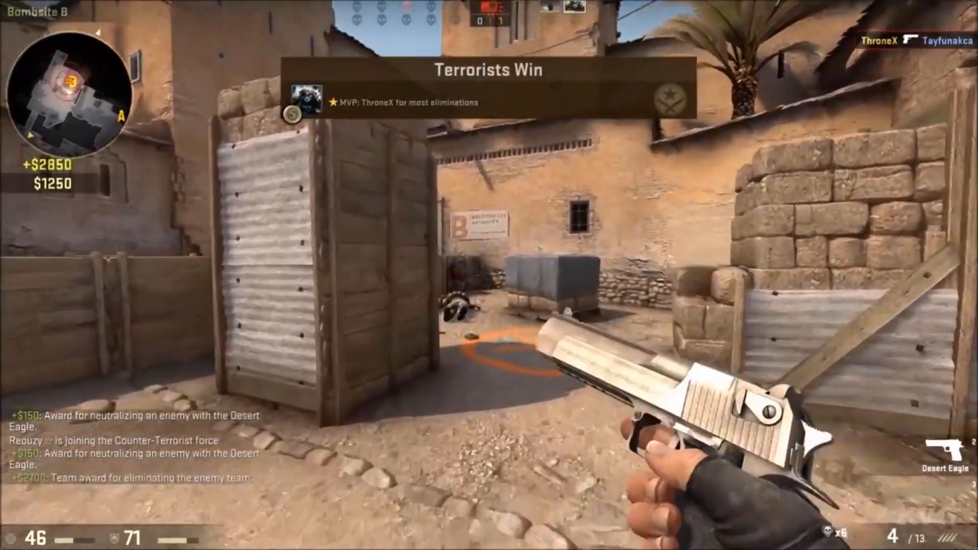